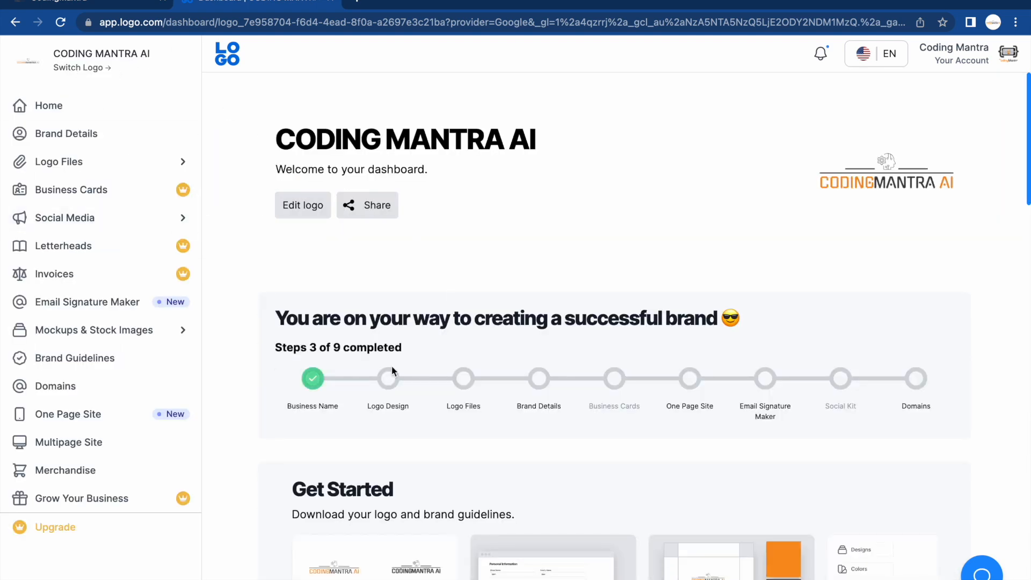
Step: Start creating a new logo from the dashboard's list of existing logos
scroll(391, 366, down, 8)
scroll(391, 368, up, 8)
scroll(393, 371, down, 4)
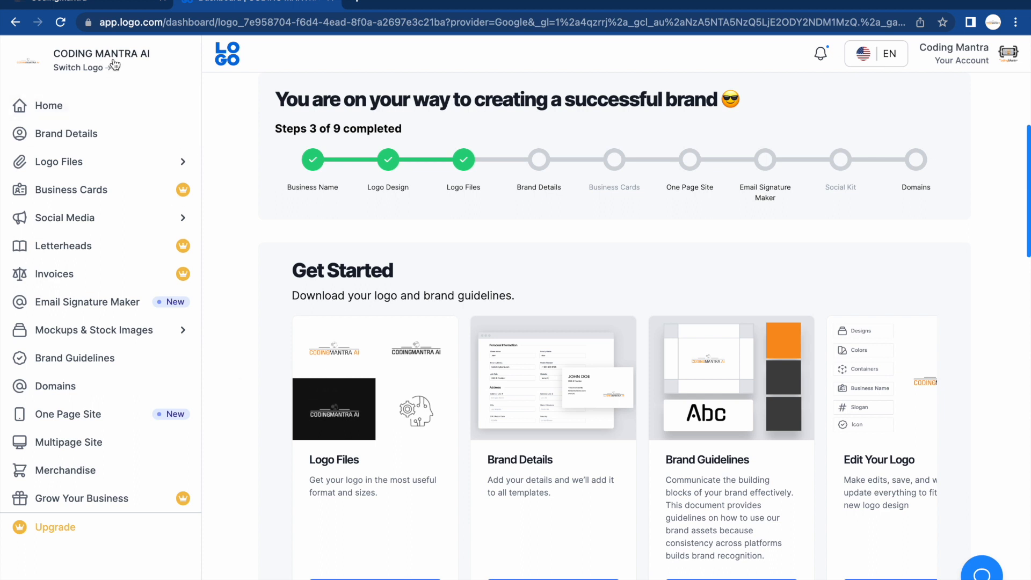
click(37, 109)
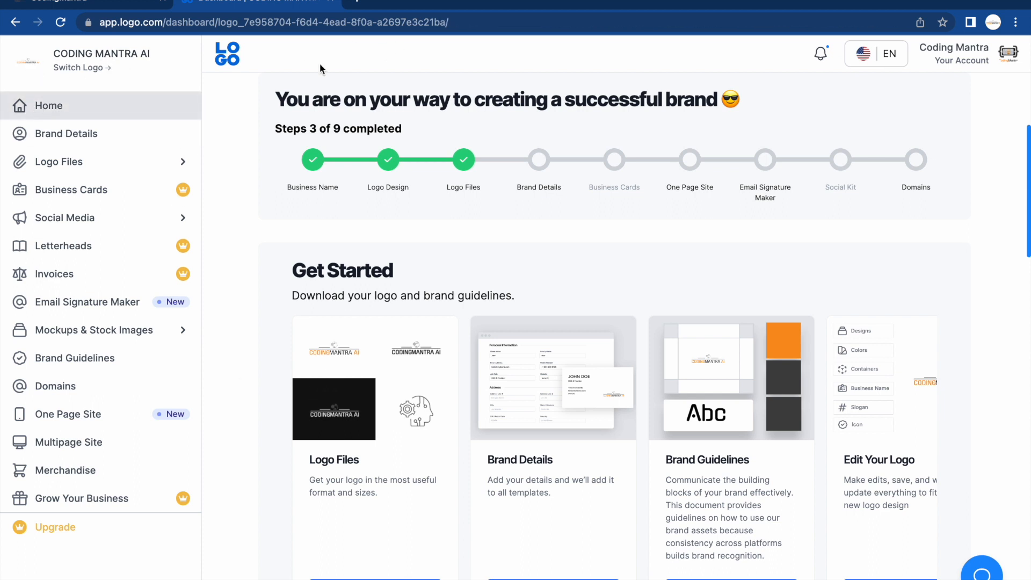
click(146, 52)
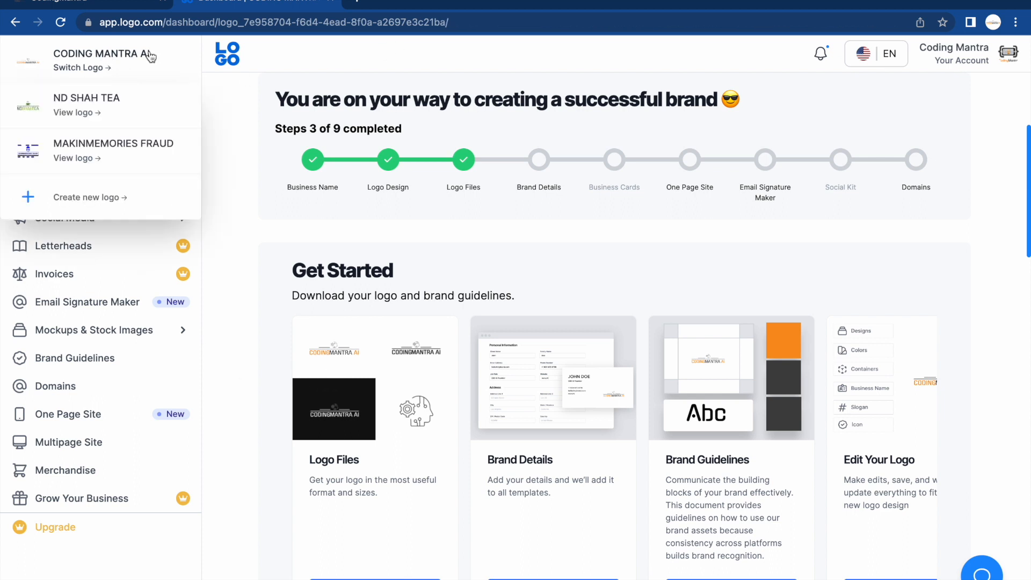
click(96, 203)
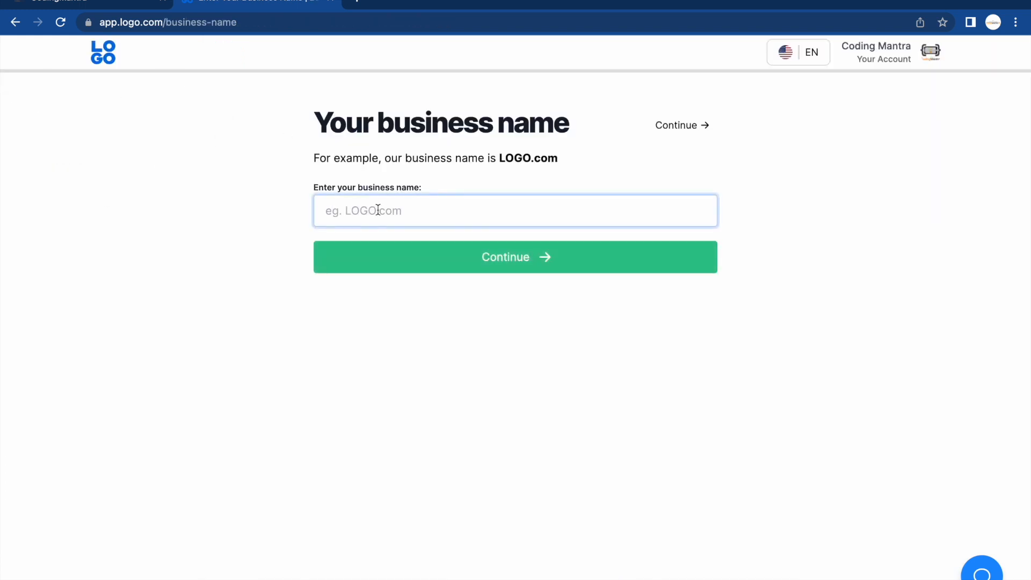
Step: Enter CodingMantra AI as the business name and skip the optional slogan
text(CodingMantra AI)
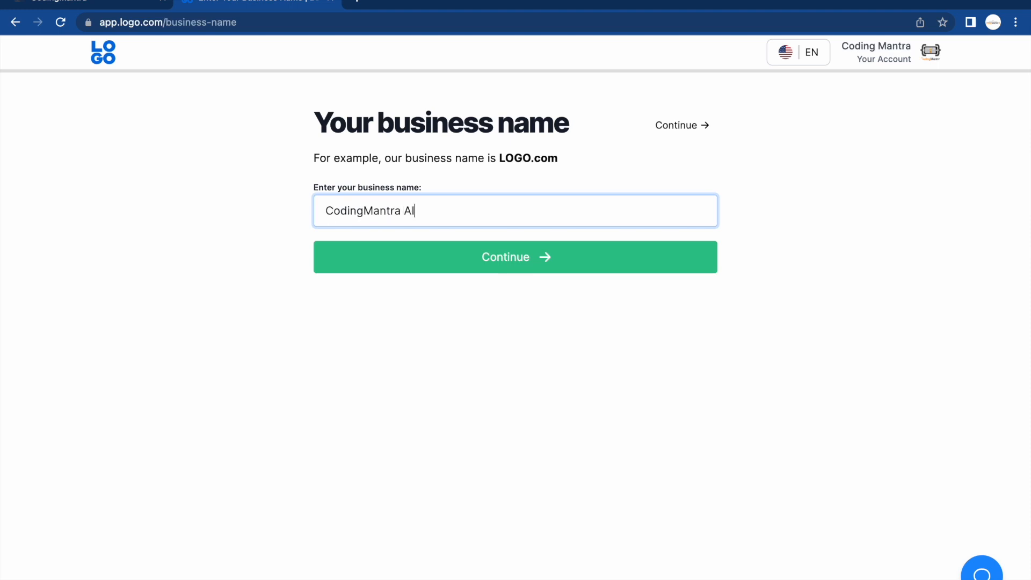
click(479, 260)
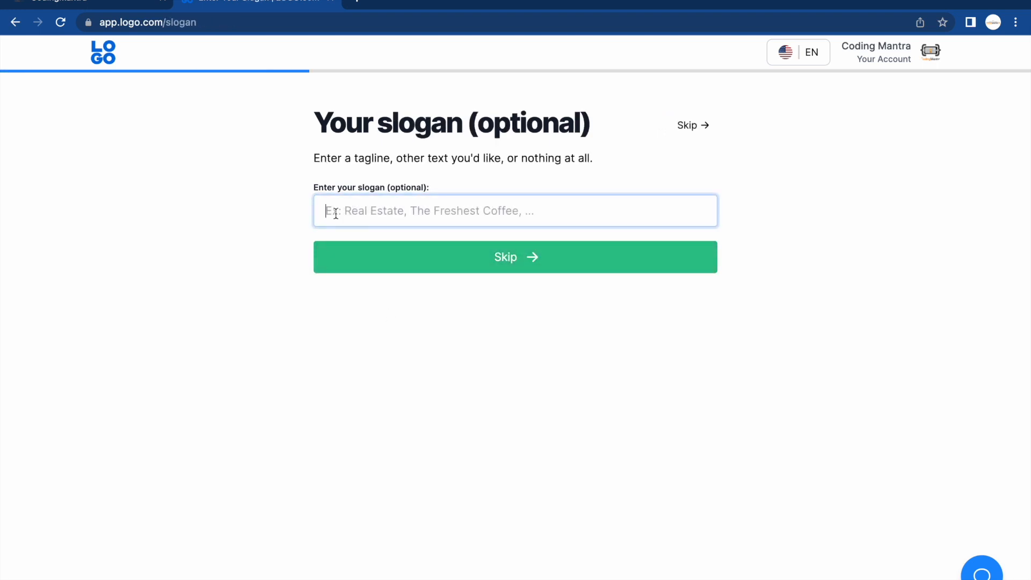
click(496, 261)
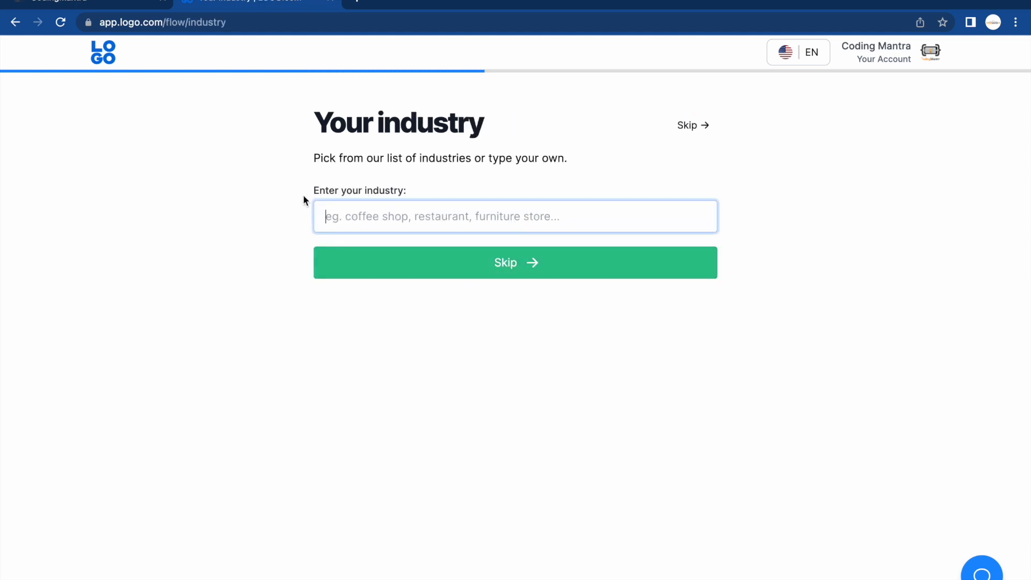
Step: Set the industry to Artificial Intelligence and choose the Blue color theme for the brand
text(Arti)
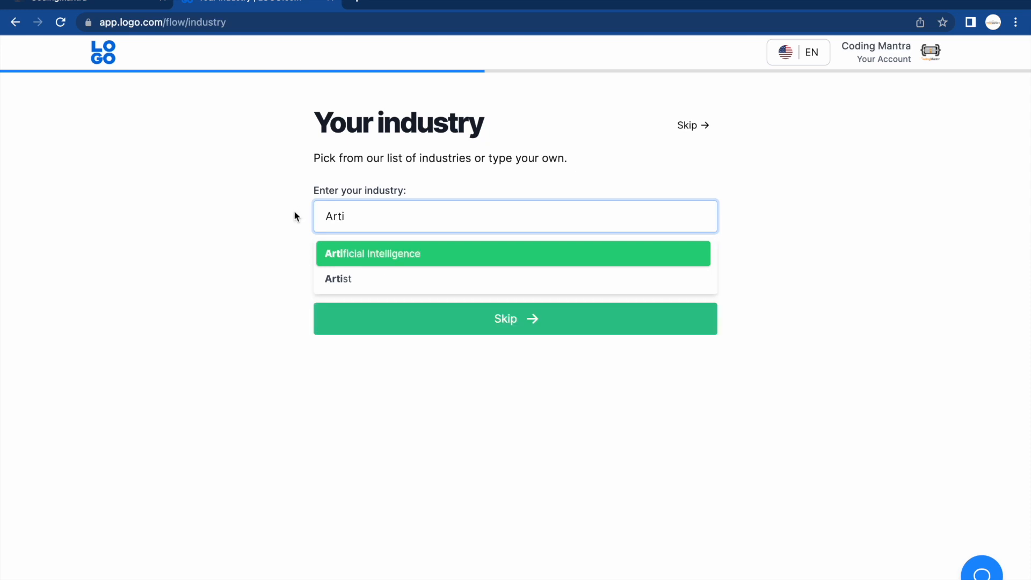
click(338, 253)
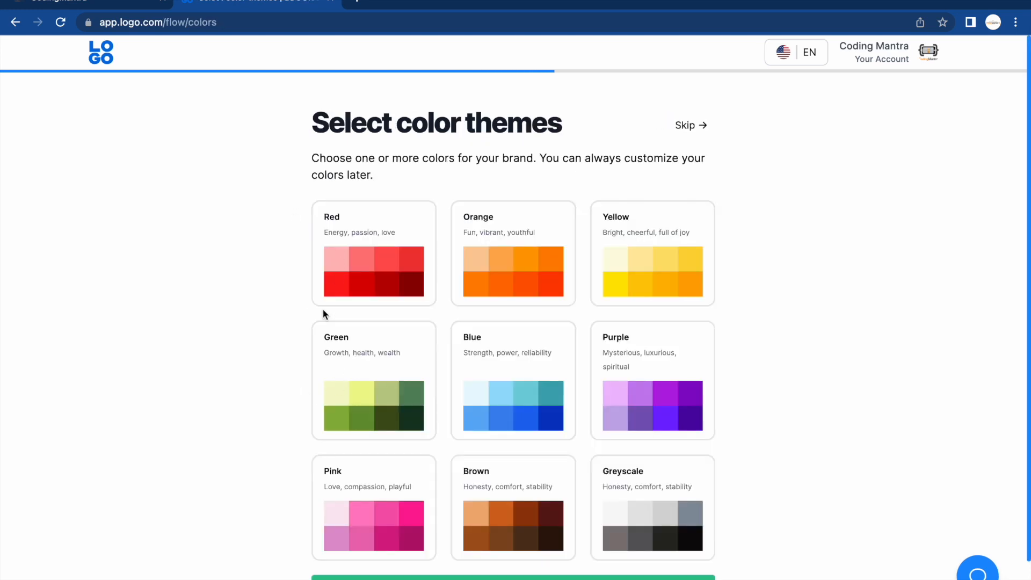
scroll(323, 313, down, 2)
scroll(324, 314, up, 2)
scroll(325, 314, down, 1)
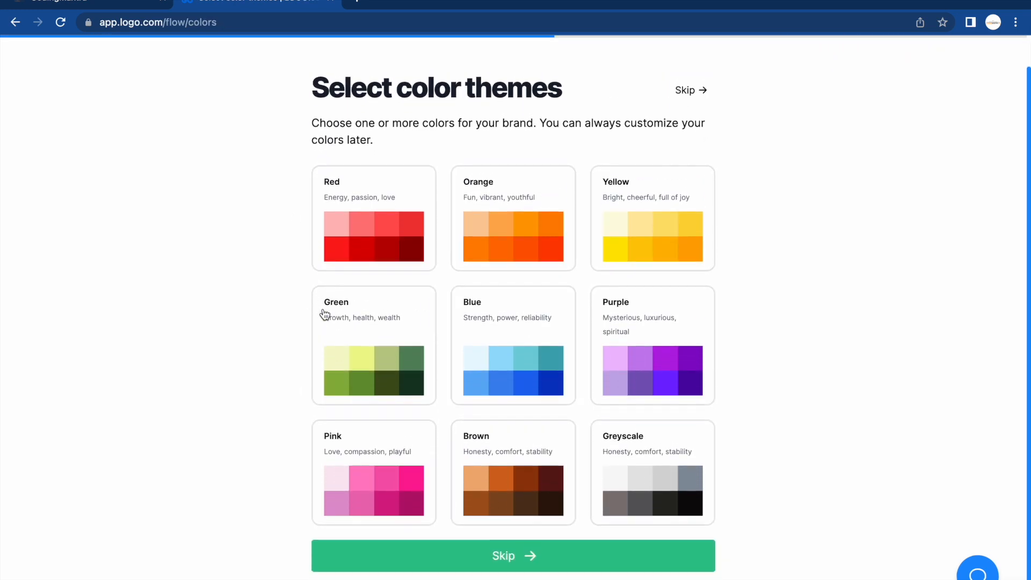
click(495, 331)
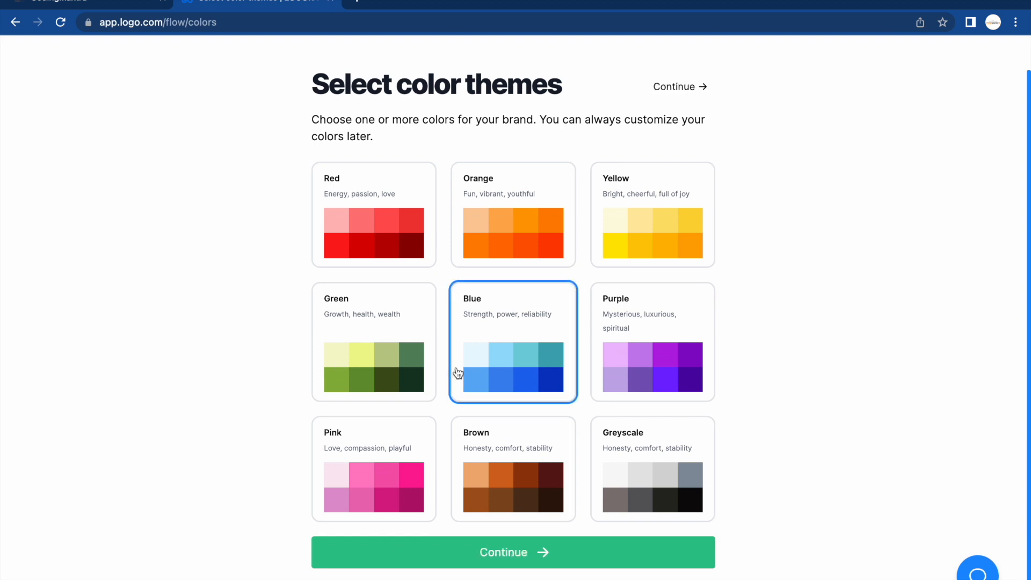
click(498, 558)
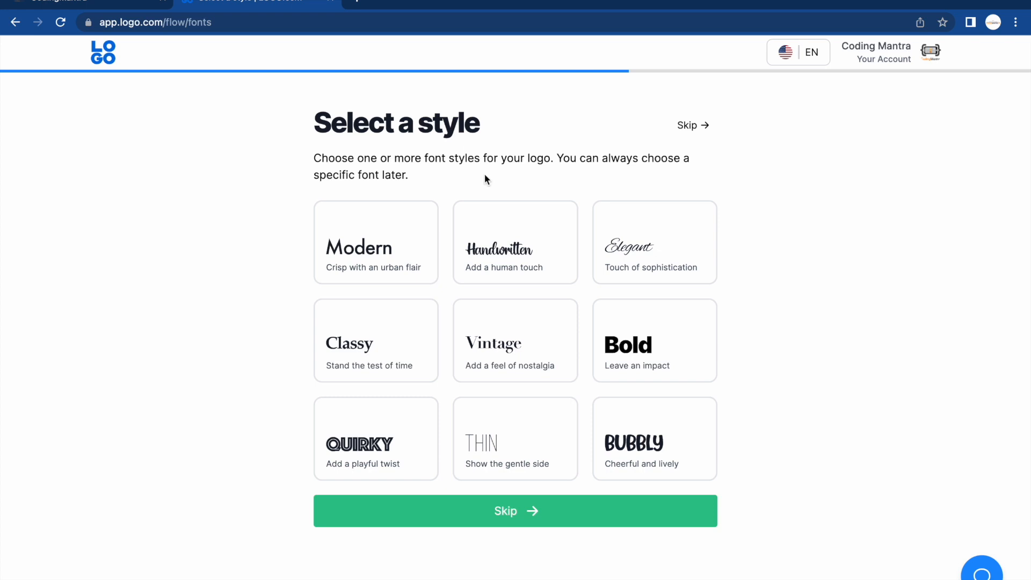
Step: Choose the Modern, Quirky, Bold and Bubbly font styles for the logo and continue
click(405, 243)
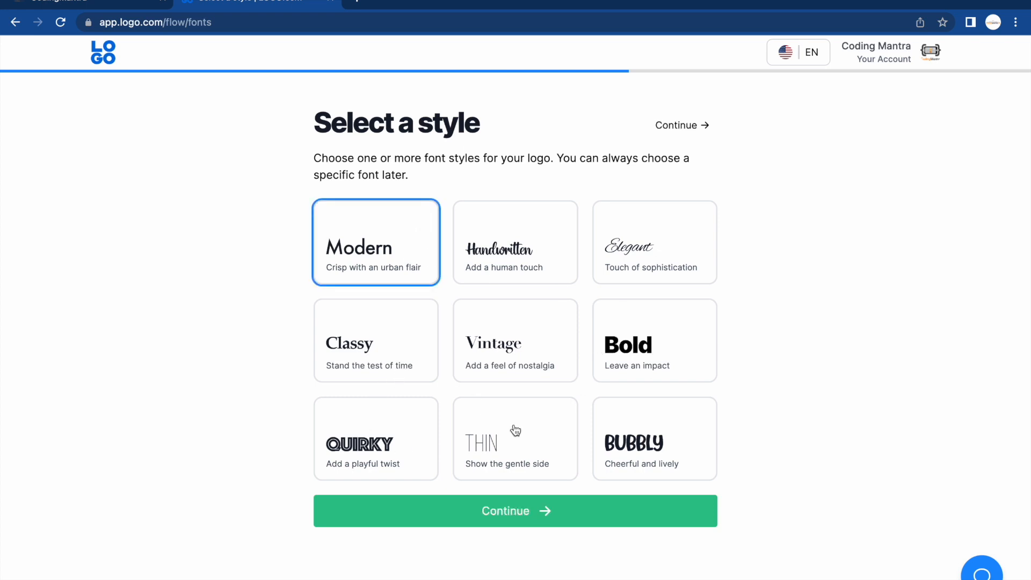
click(387, 451)
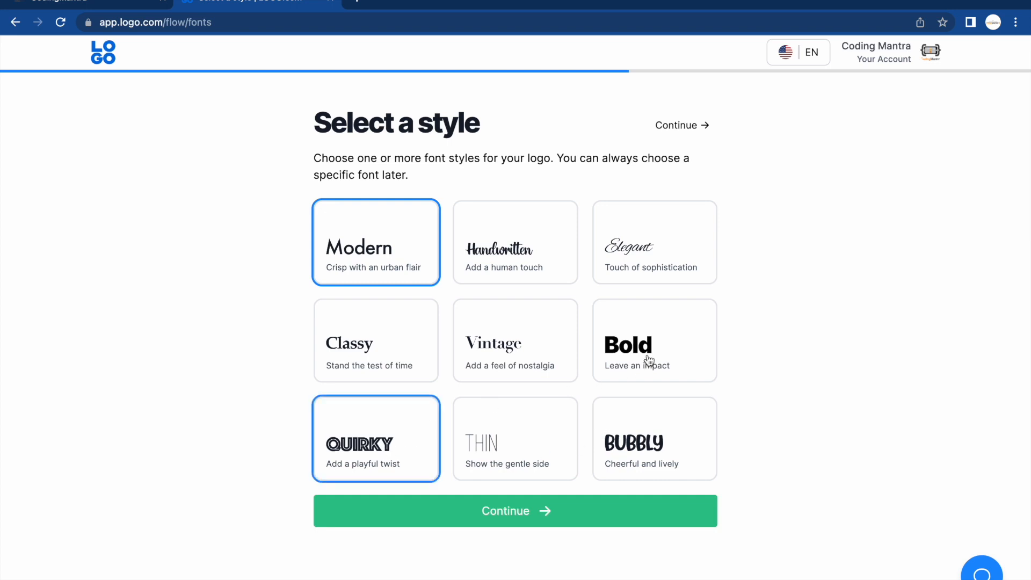
click(642, 350)
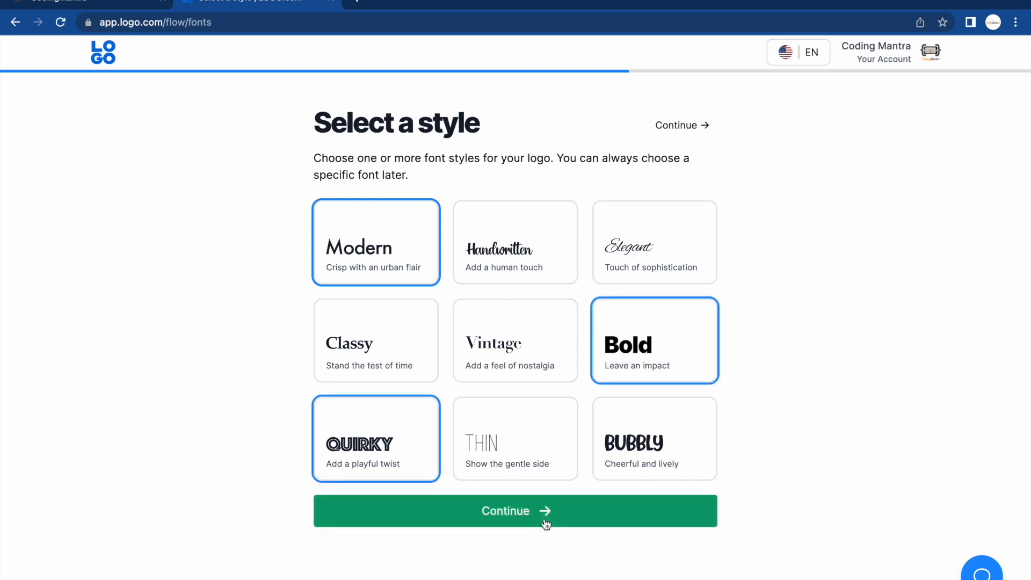
click(650, 456)
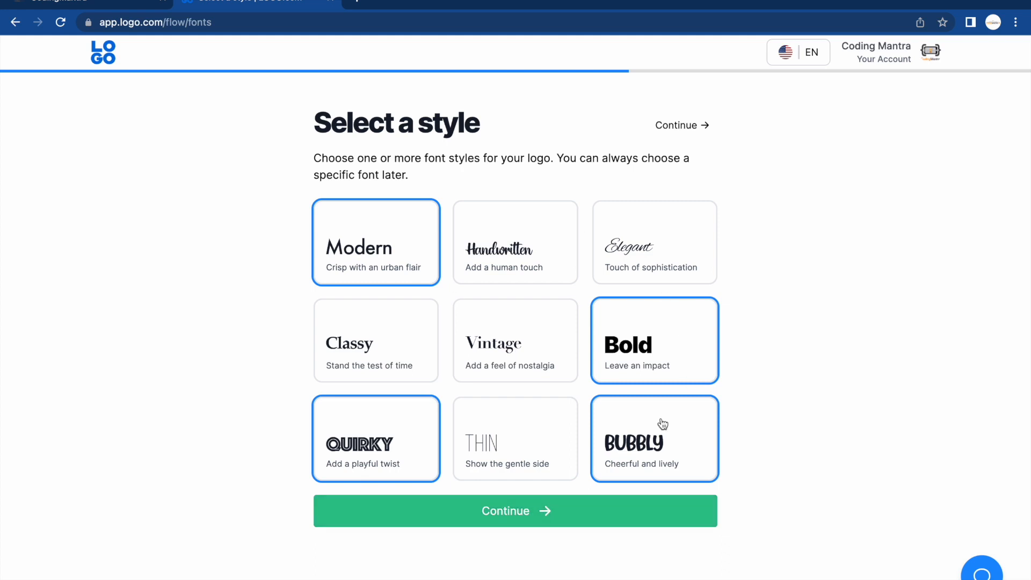
click(526, 510)
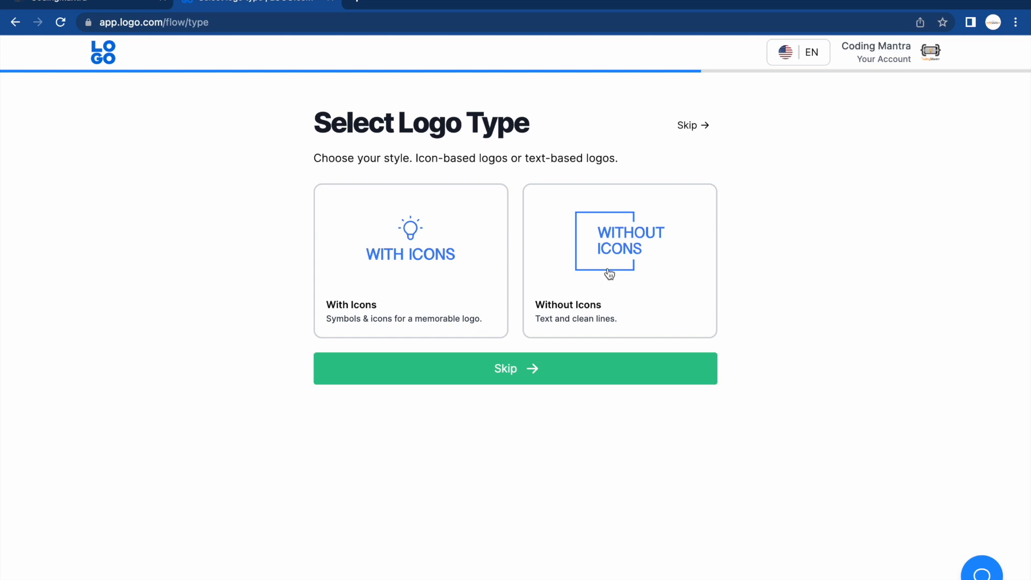
Step: Select the With Icons logo type and generate ideas using the keywords coding, mantra and ai
click(429, 287)
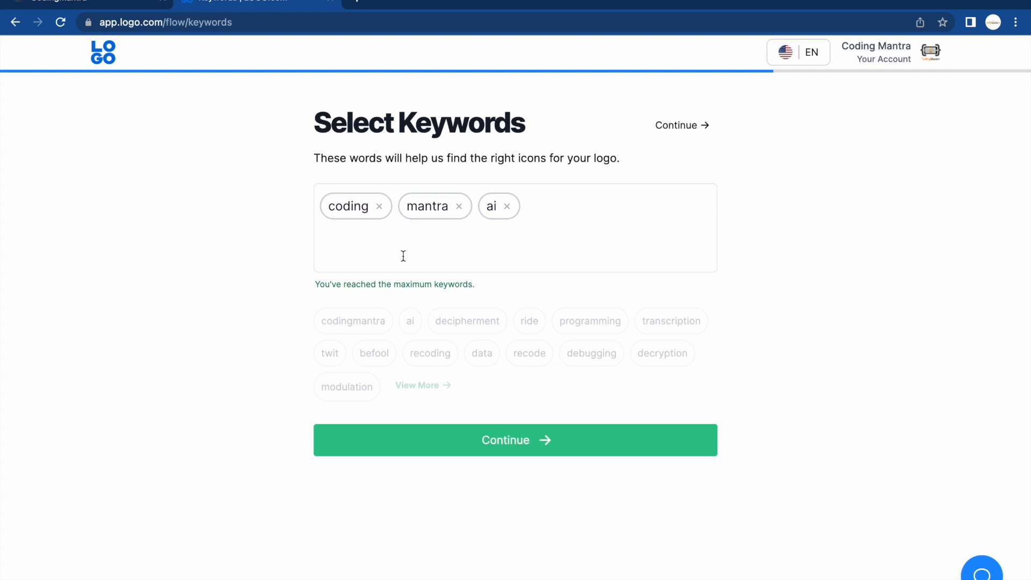
click(491, 437)
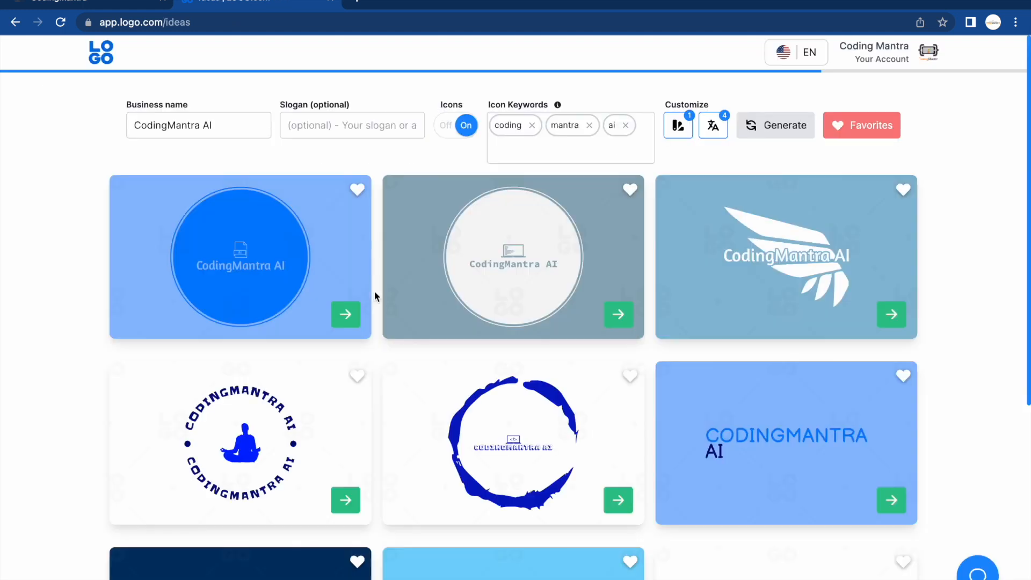
Step: Open for customization the white-background logo idea with dark blue text, double lines and a code monitor icon above the name
scroll(374, 291, down, 4)
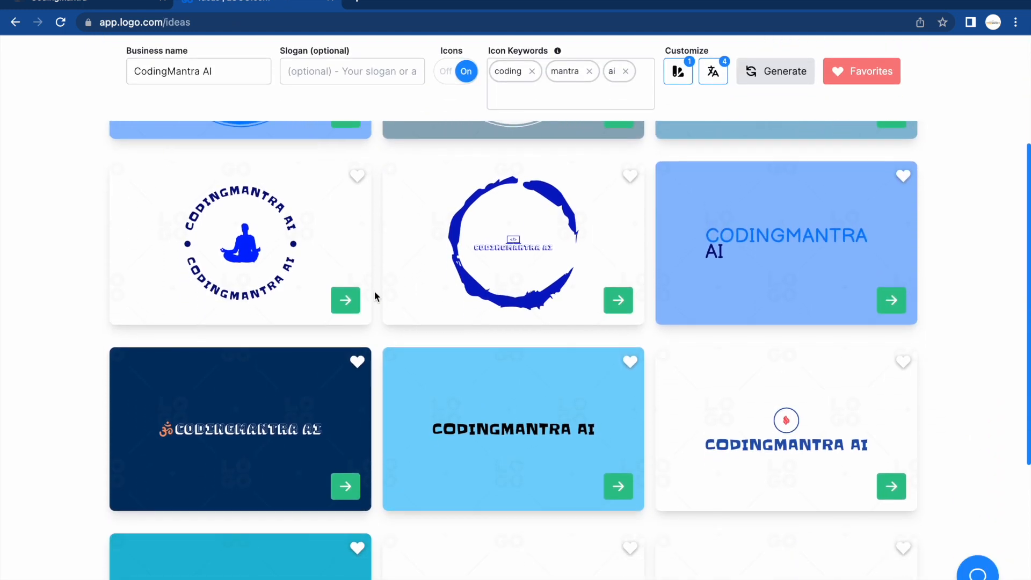
scroll(374, 291, down, 8)
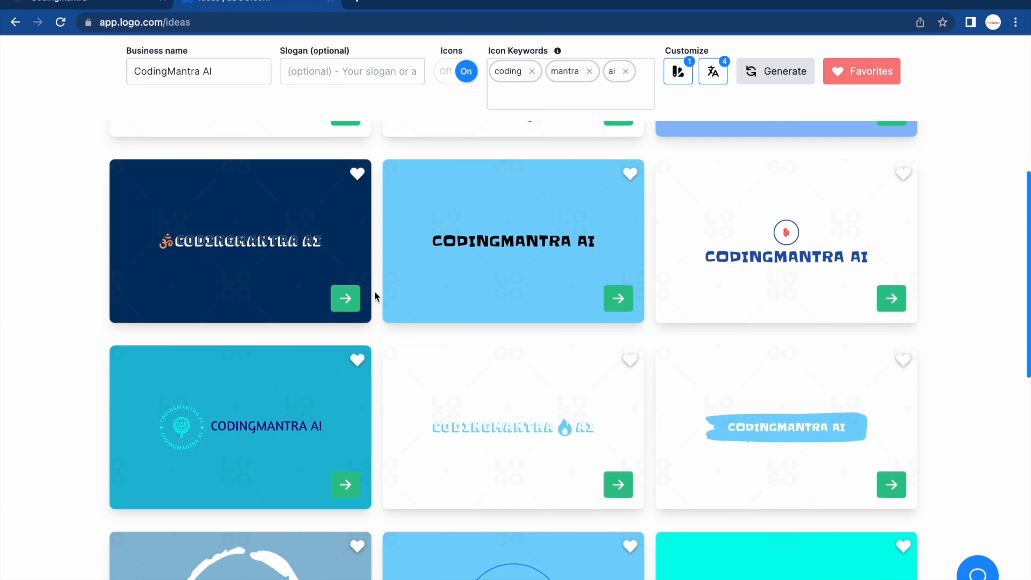
scroll(374, 291, down, 2)
scroll(375, 291, up, 10)
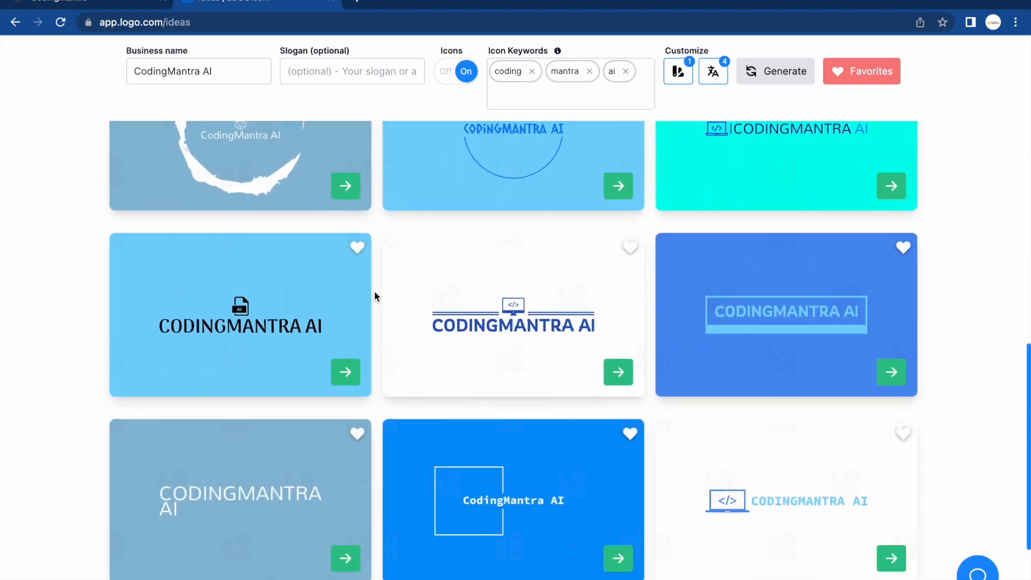
scroll(374, 291, up, 5)
scroll(375, 291, down, 7)
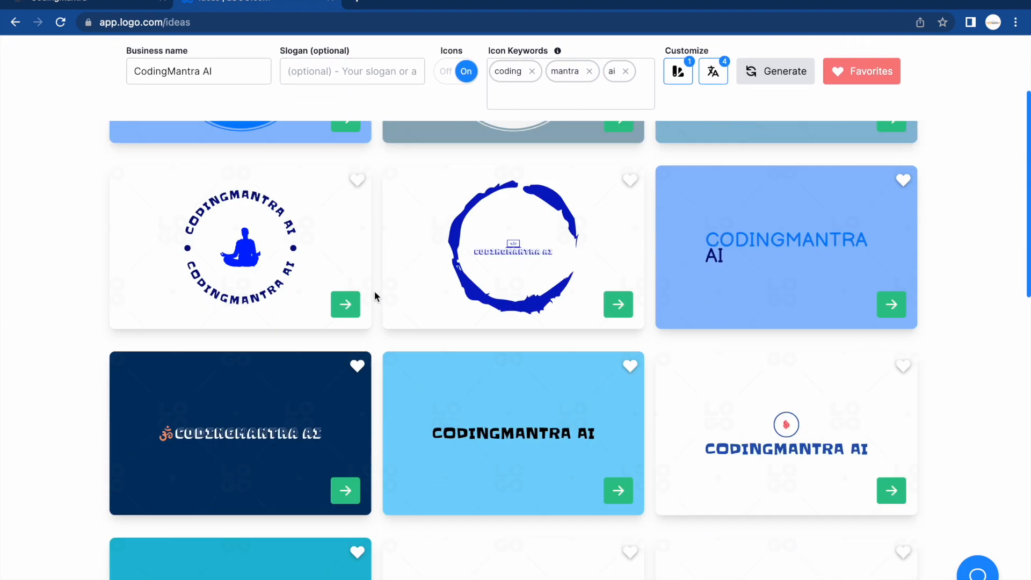
scroll(374, 294, down, 15)
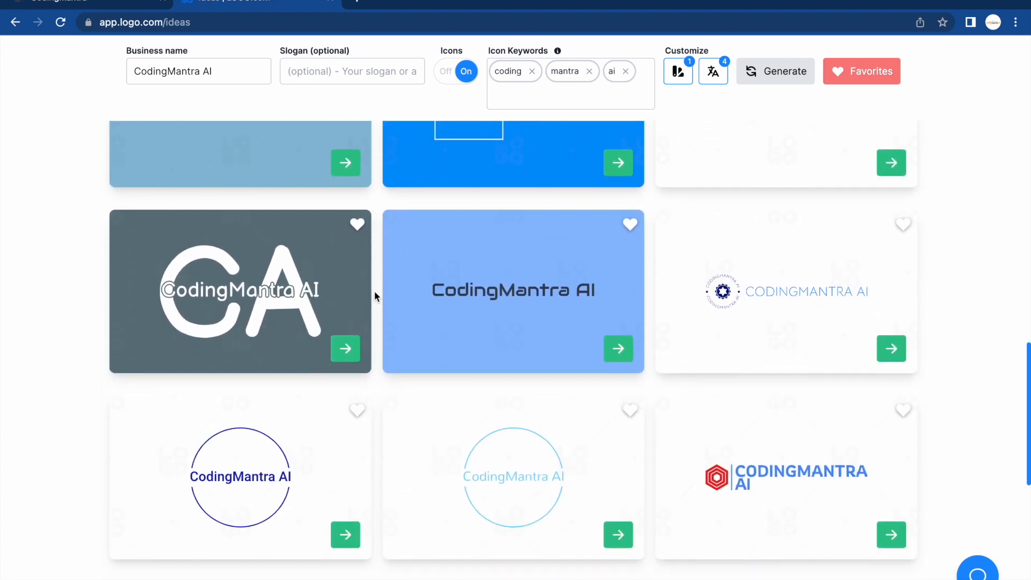
scroll(374, 291, up, 6)
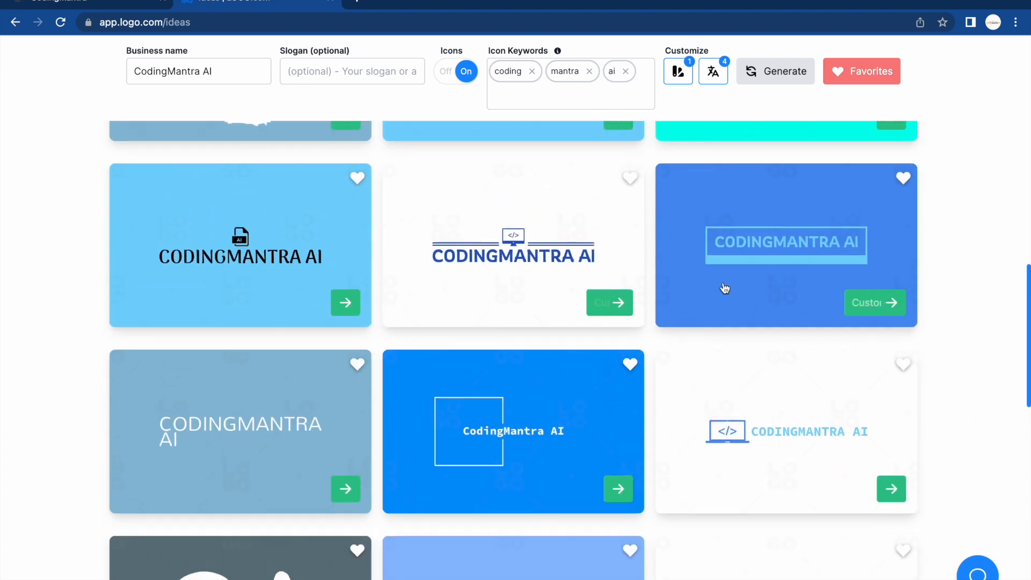
scroll(717, 435, down, 13)
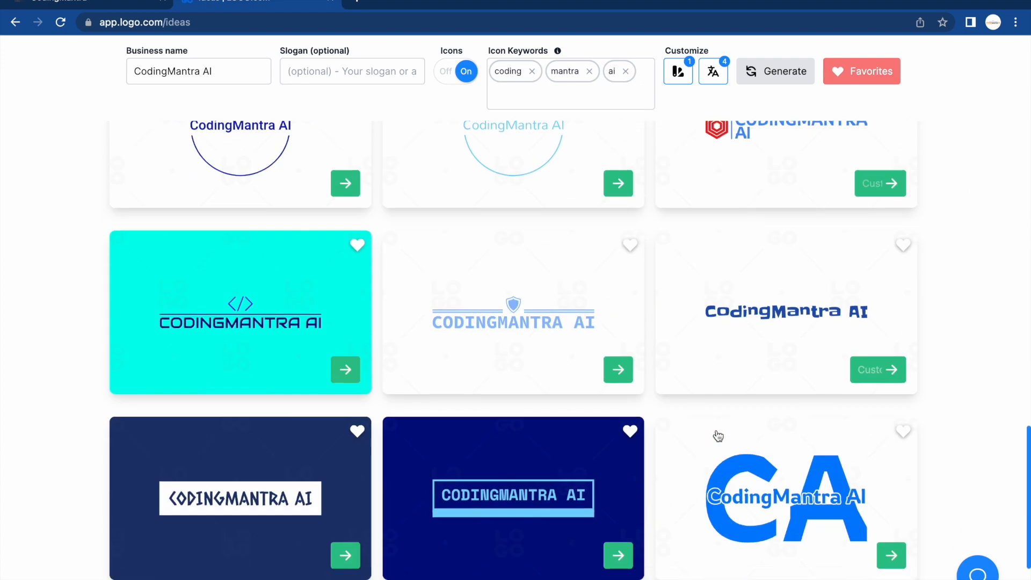
scroll(717, 435, down, 6)
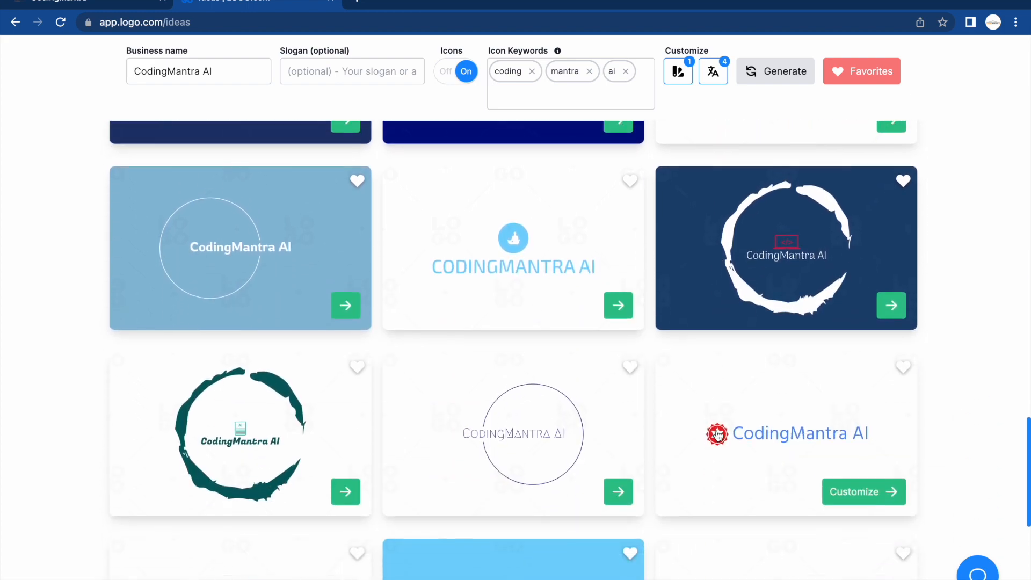
scroll(717, 435, down, 7)
scroll(718, 435, up, 10)
scroll(718, 435, down, 6)
scroll(718, 435, down, 9)
scroll(717, 435, up, 18)
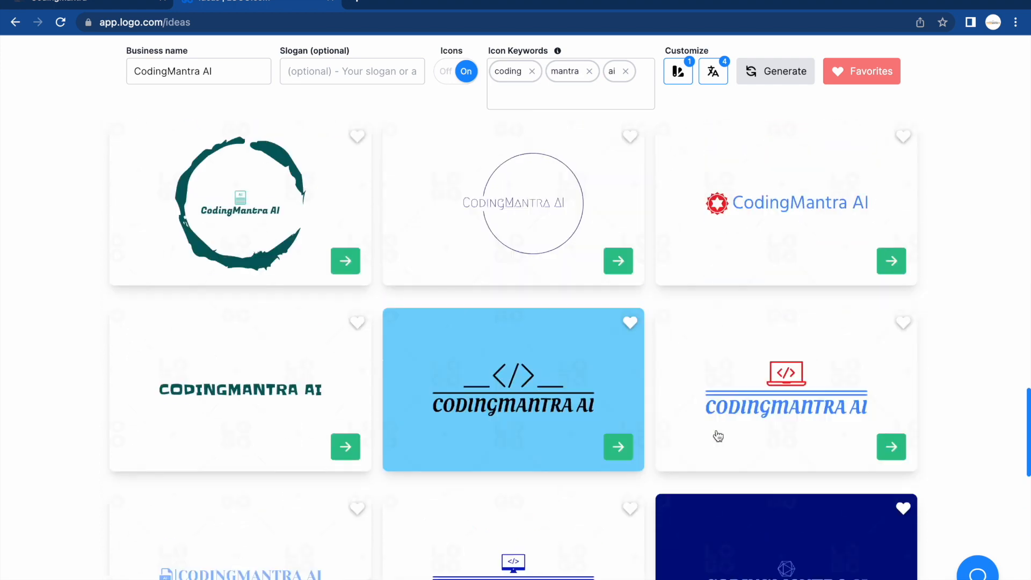
scroll(718, 435, up, 10)
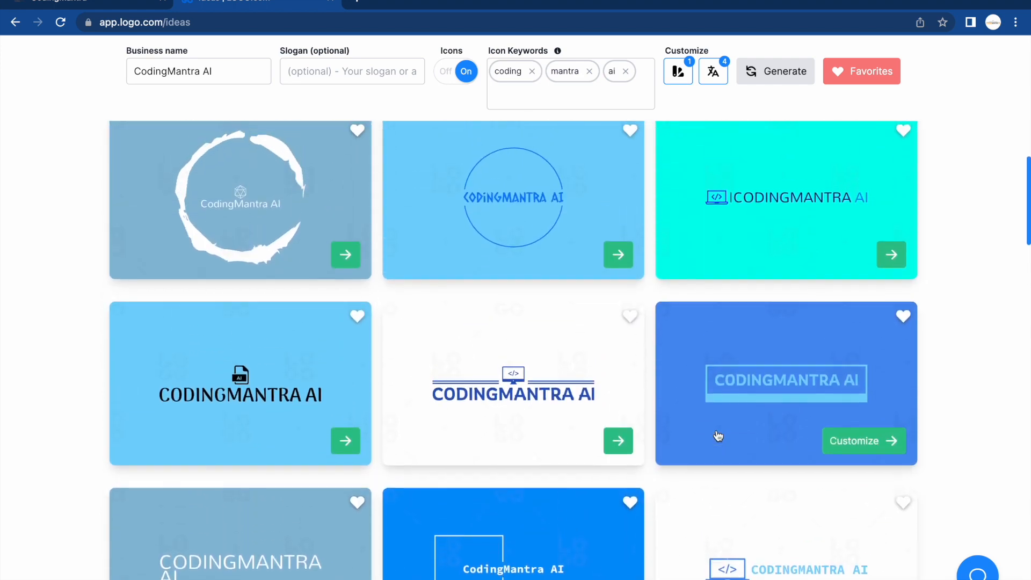
click(546, 380)
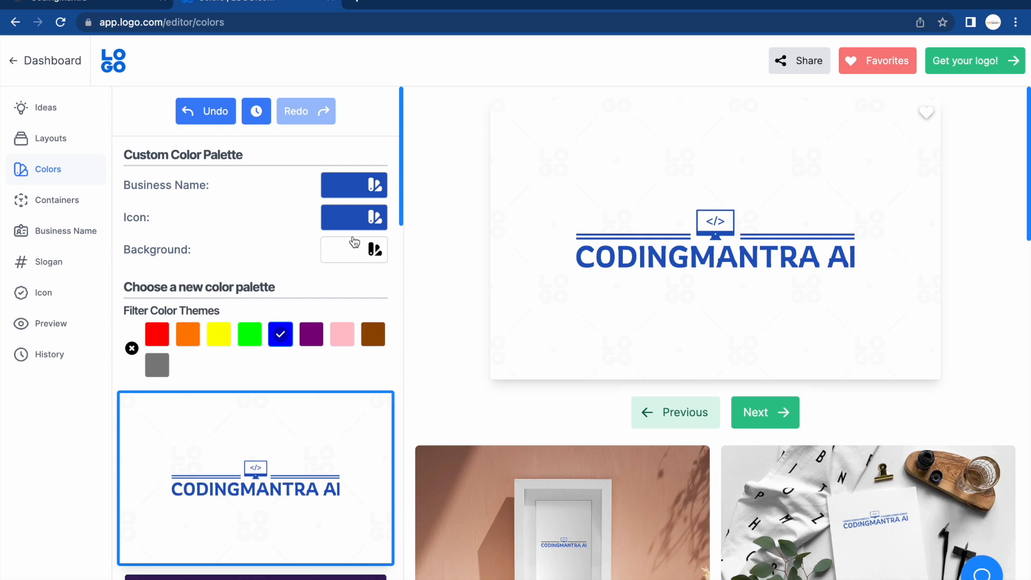
Step: Apply the color palette with a bright blue business name and navy icon on a white background
scroll(331, 271, down, 15)
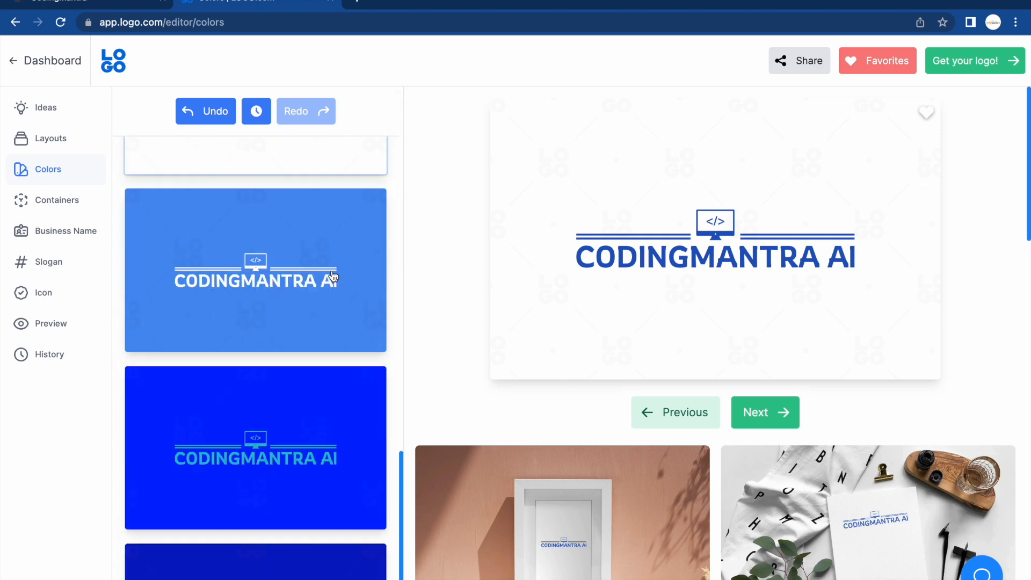
scroll(331, 274, down, 10)
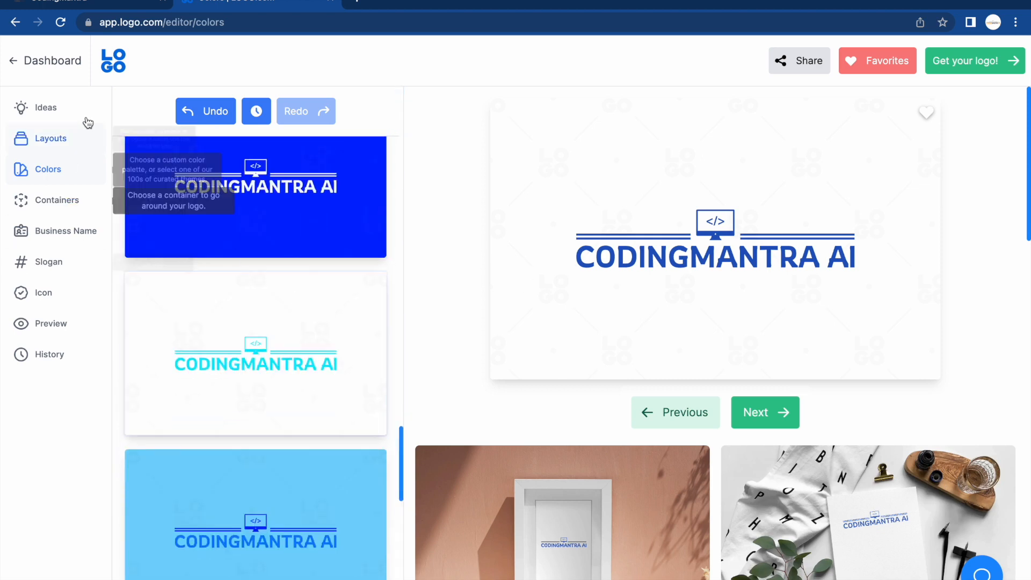
scroll(396, 319, up, 20)
scroll(396, 319, down, 20)
scroll(396, 322, down, 4)
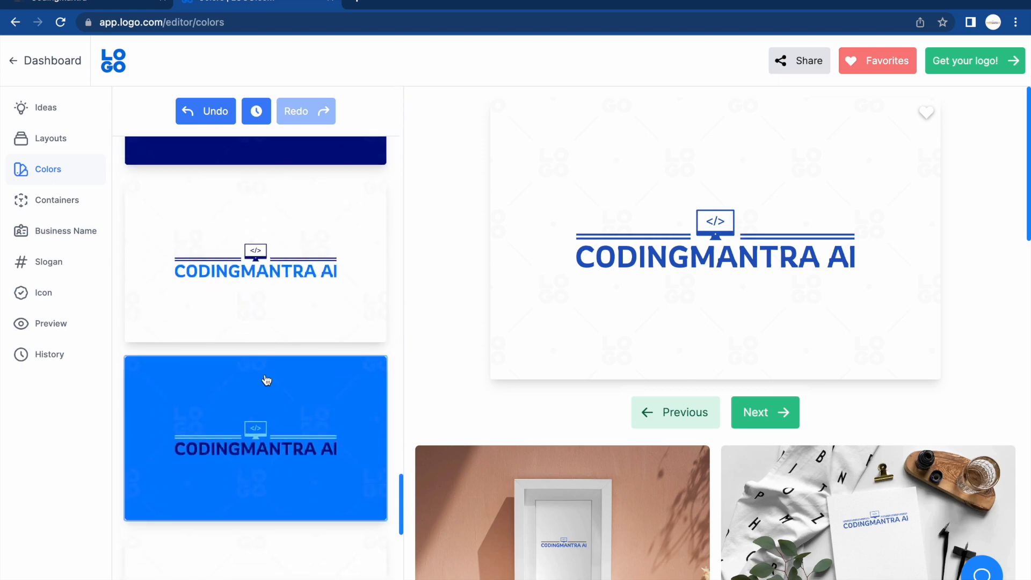
click(301, 279)
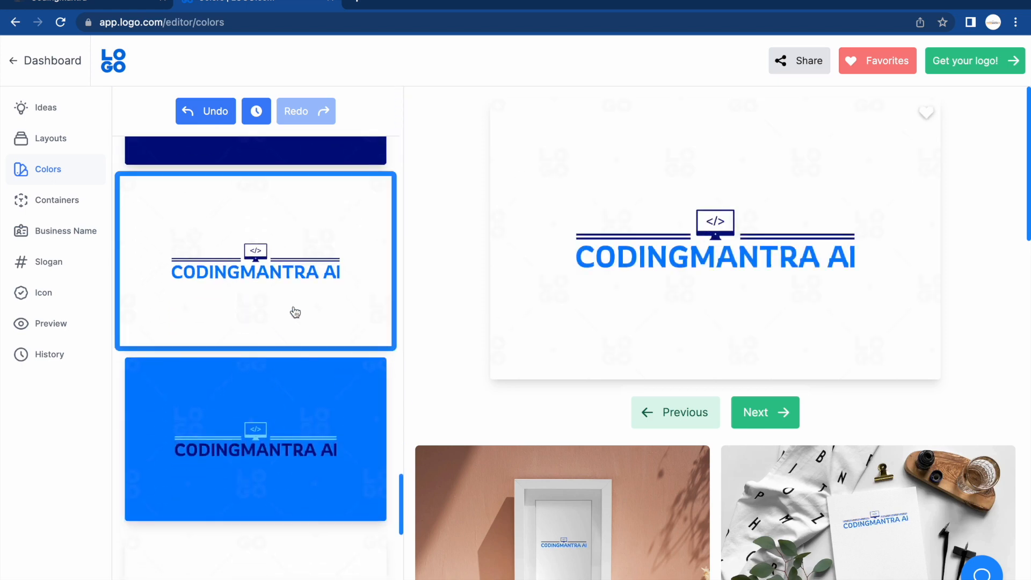
Step: Try the white-background color palettes with a red icon and blue name, and with both name and icon in dark blue
scroll(239, 430, down, 4)
scroll(233, 435, down, 10)
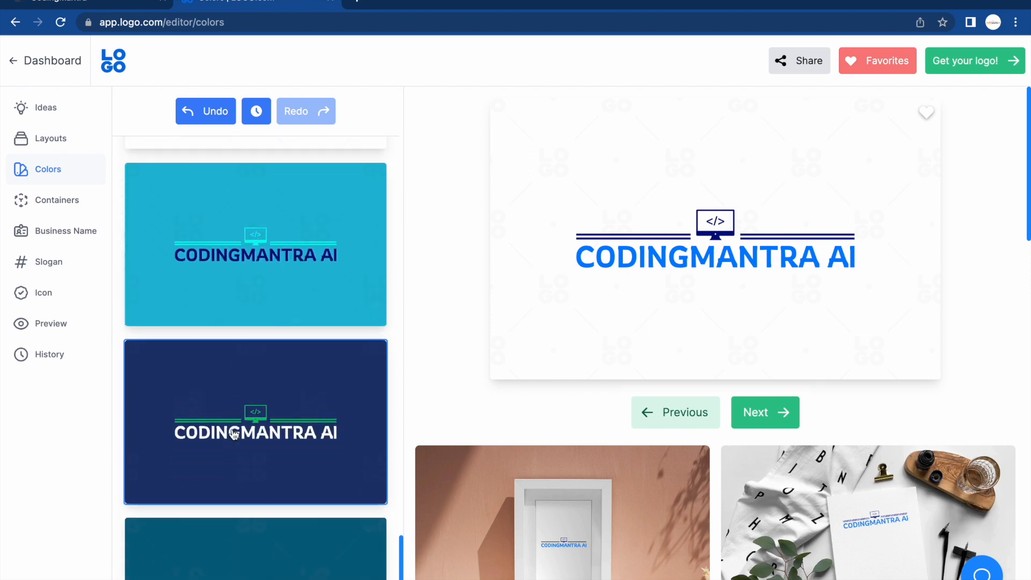
scroll(233, 435, down, 8)
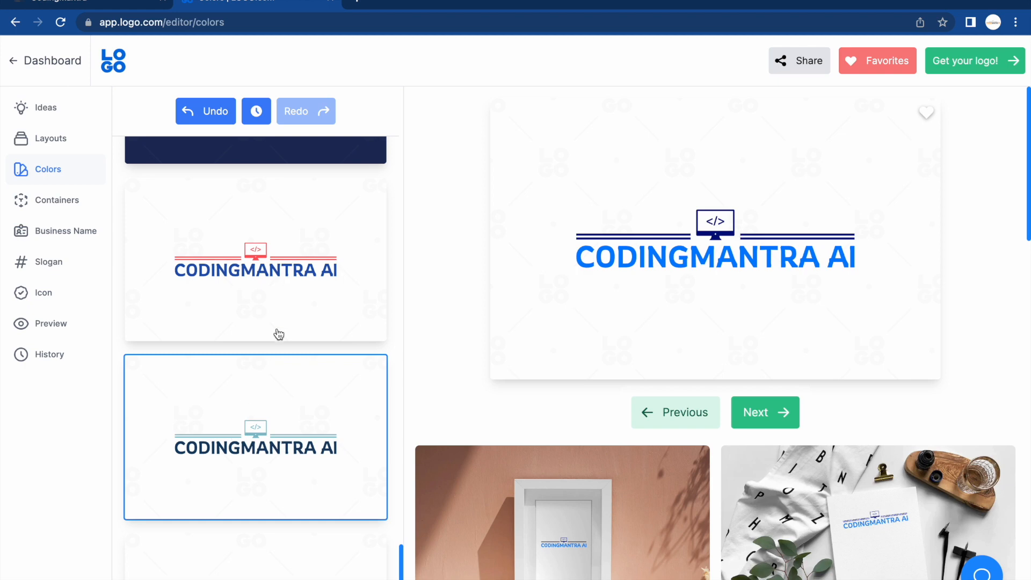
click(299, 297)
scroll(265, 431, down, 1)
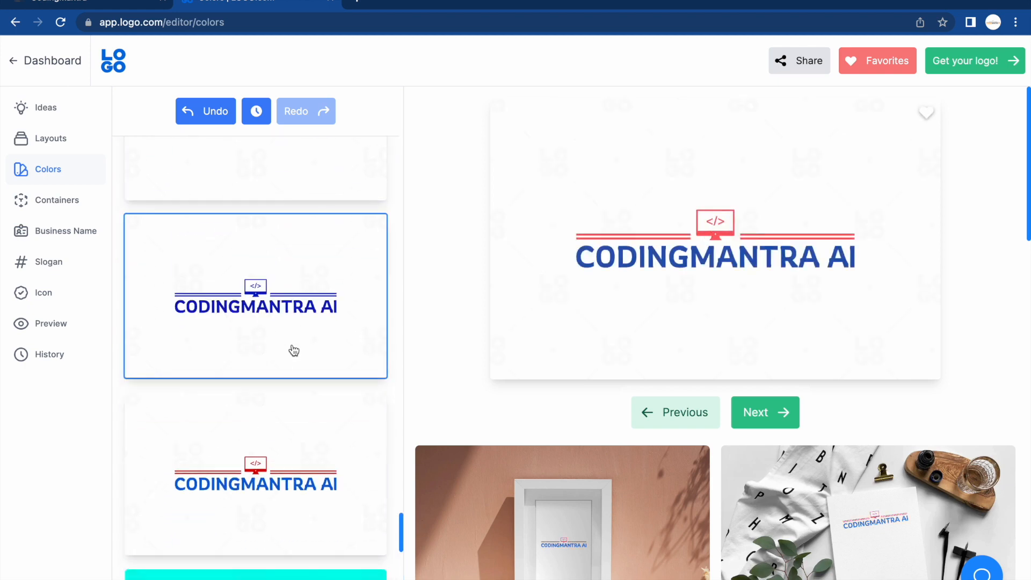
click(294, 350)
scroll(292, 350, down, 1)
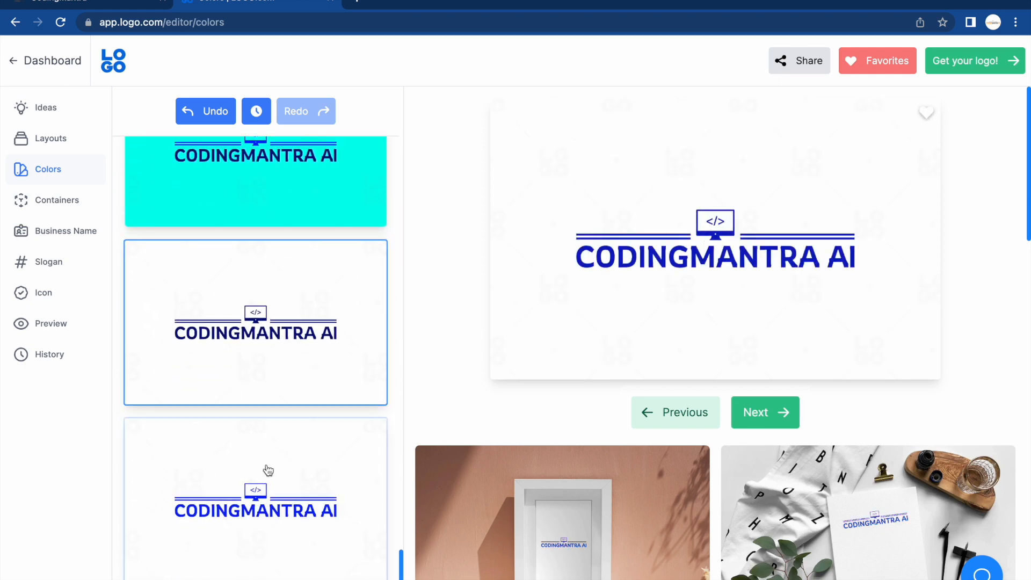
Step: Try the color palette with a white name and icon on a bright blue background
scroll(294, 356, down, 3)
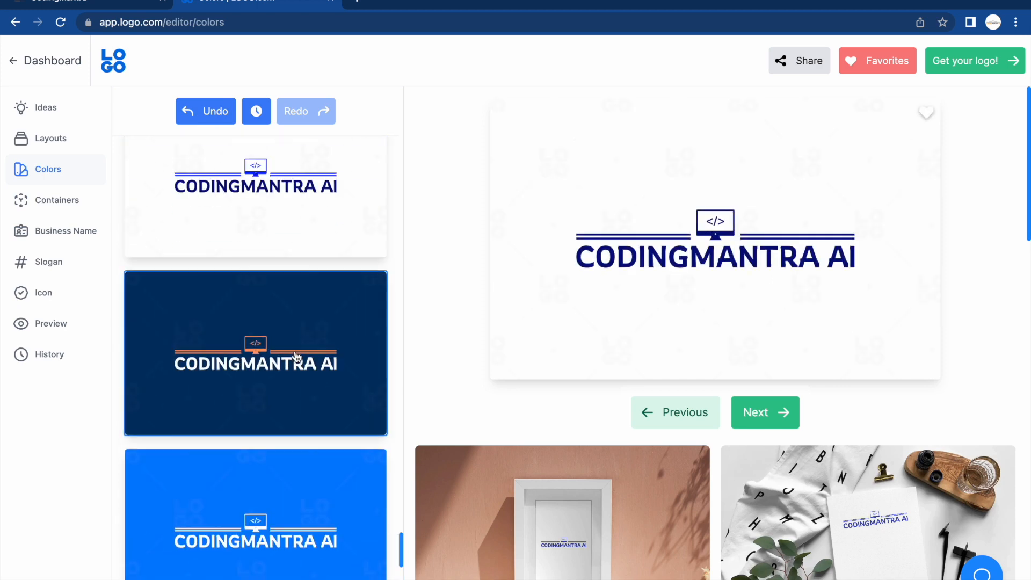
scroll(297, 356, down, 4)
click(290, 336)
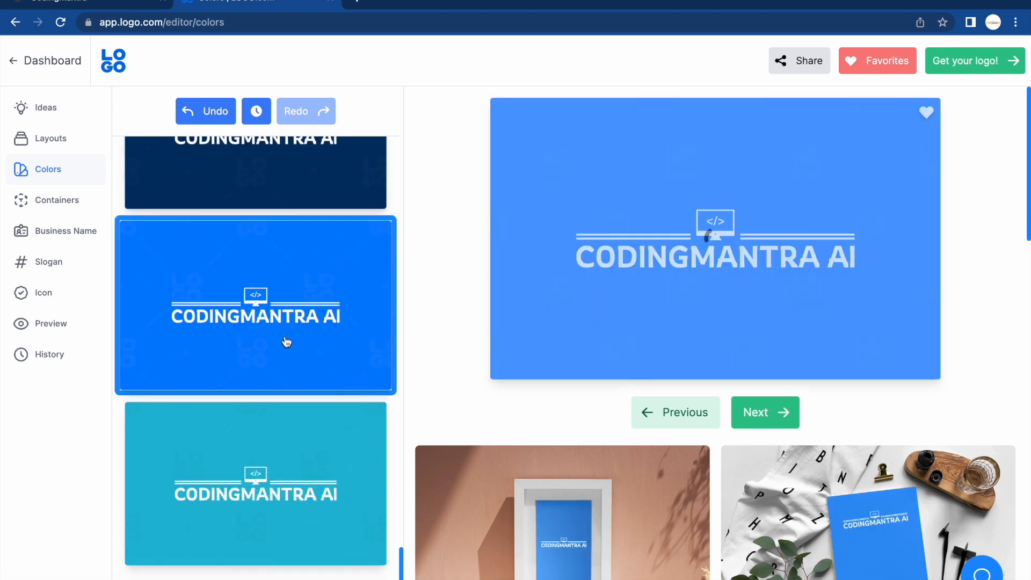
Step: Apply the white-background color palette with a navy business name and a bright blue monitor icon
scroll(240, 310, up, 10)
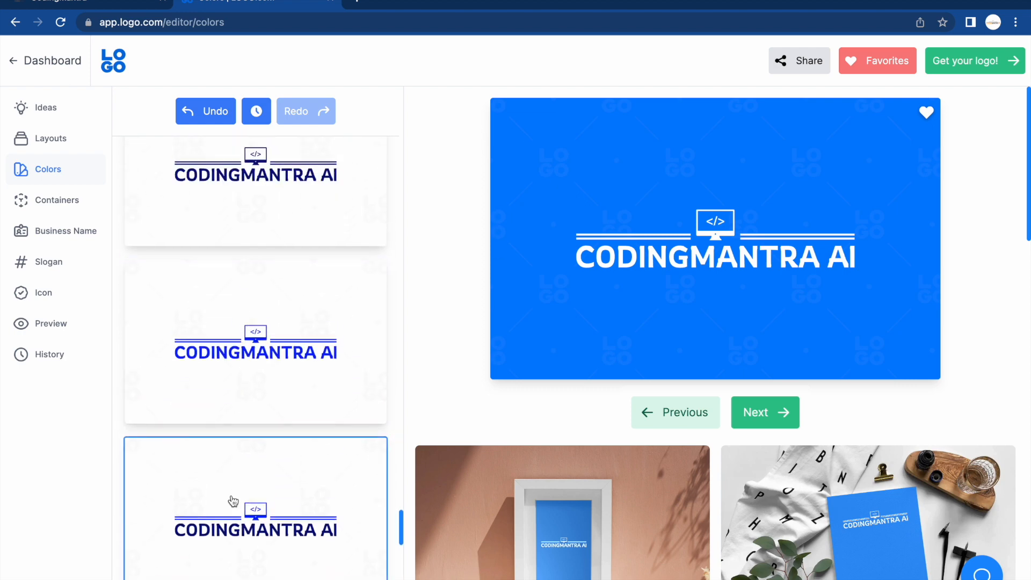
click(232, 501)
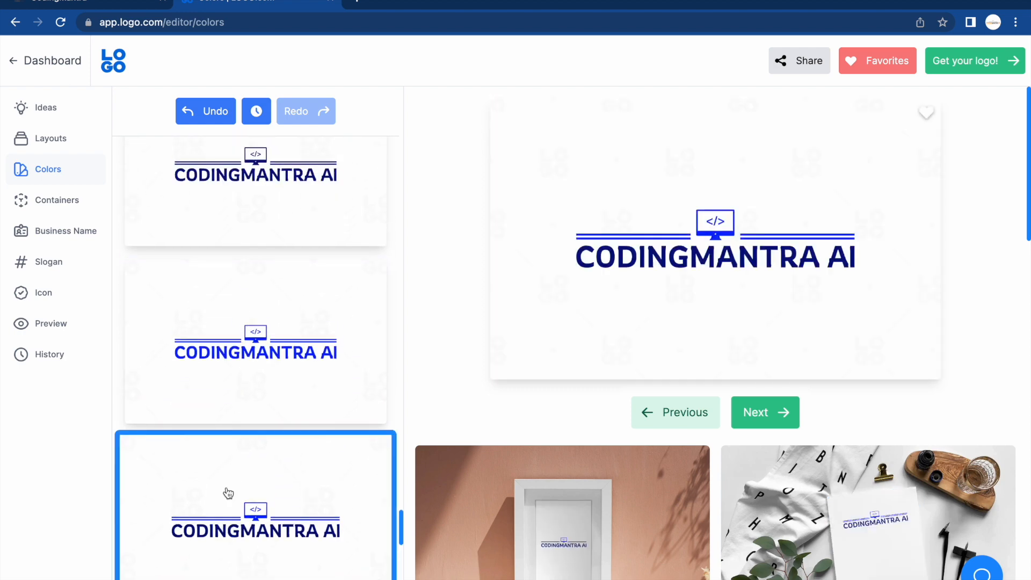
Step: Add the container with large navy CA initials behind the logo
click(51, 202)
scroll(184, 312, down, 5)
scroll(185, 312, down, 2)
scroll(185, 312, up, 15)
scroll(186, 313, down, 9)
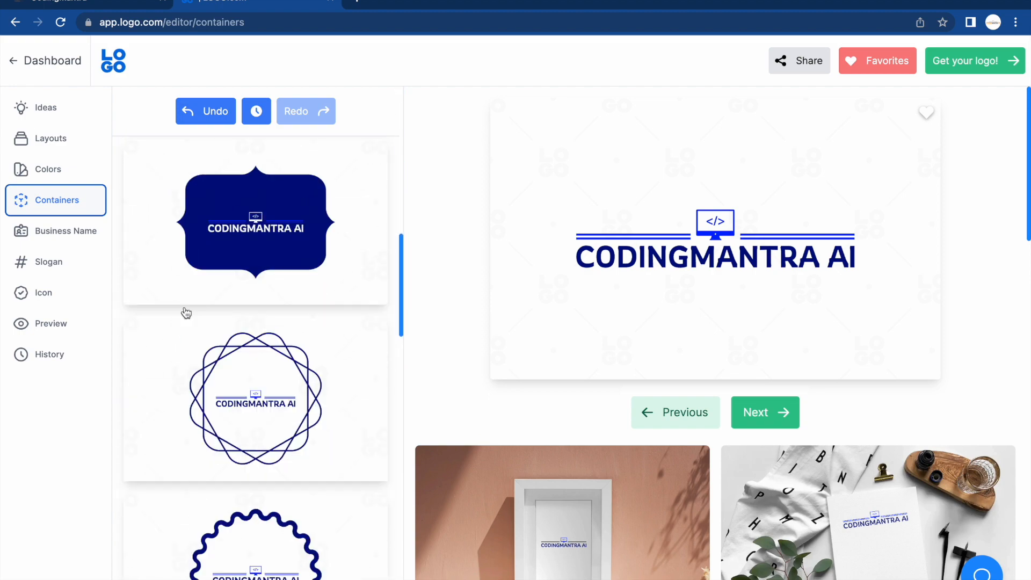
scroll(186, 313, down, 15)
scroll(185, 313, down, 12)
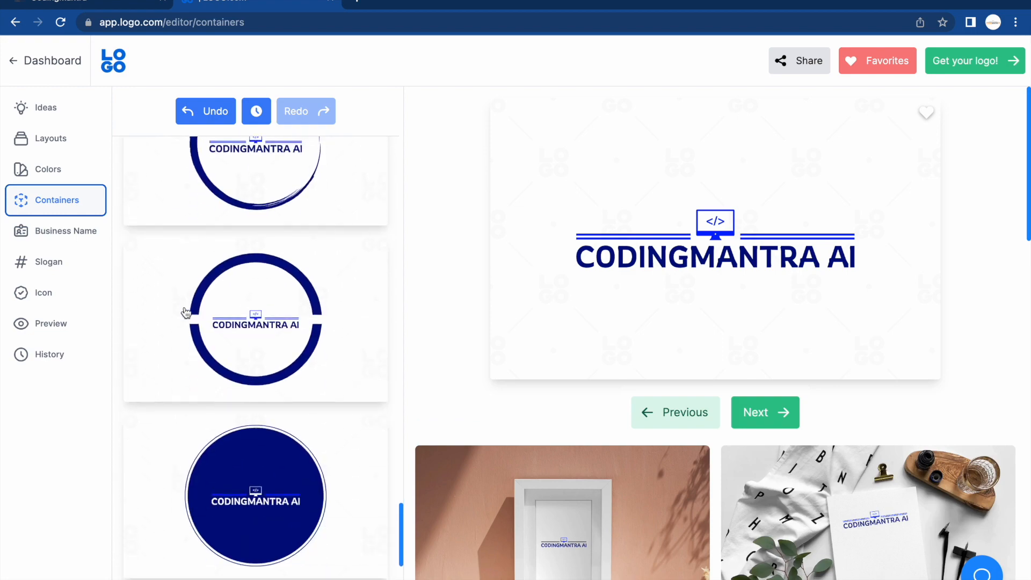
scroll(186, 312, down, 15)
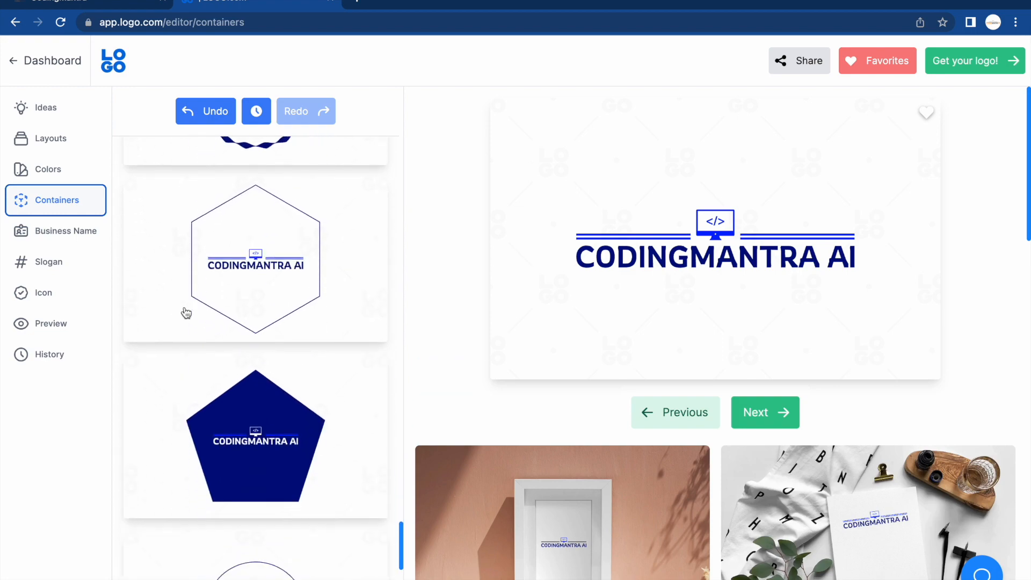
scroll(186, 312, down, 15)
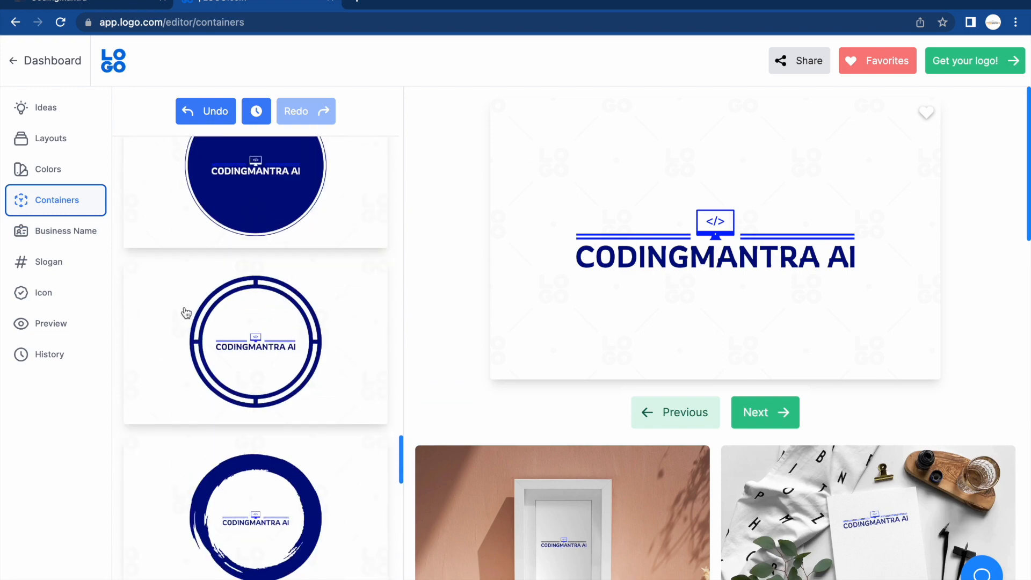
scroll(186, 312, up, 12)
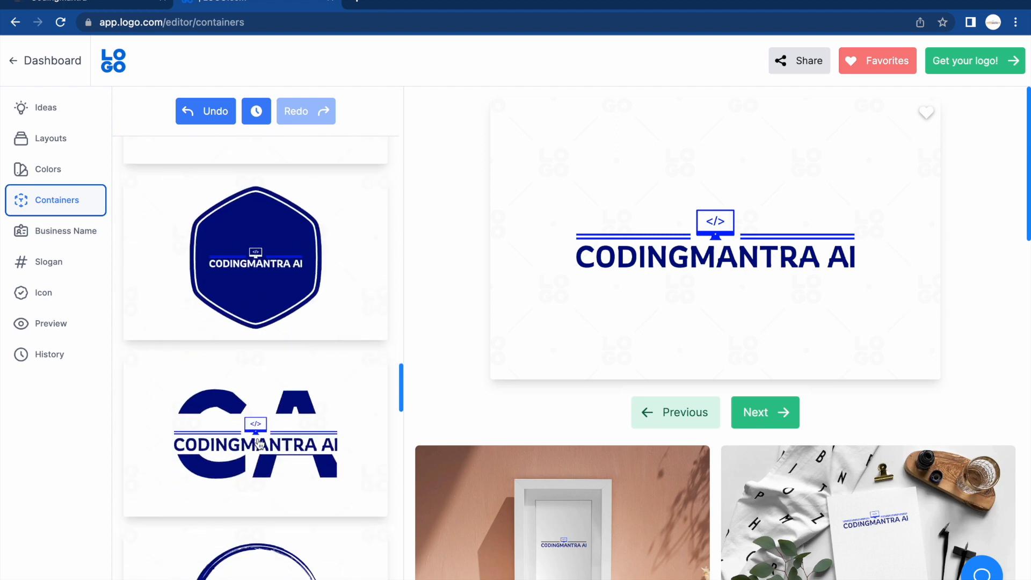
click(259, 443)
Step: Look through the other container shapes, the business name settings and the suggested fonts
scroll(236, 347, up, 8)
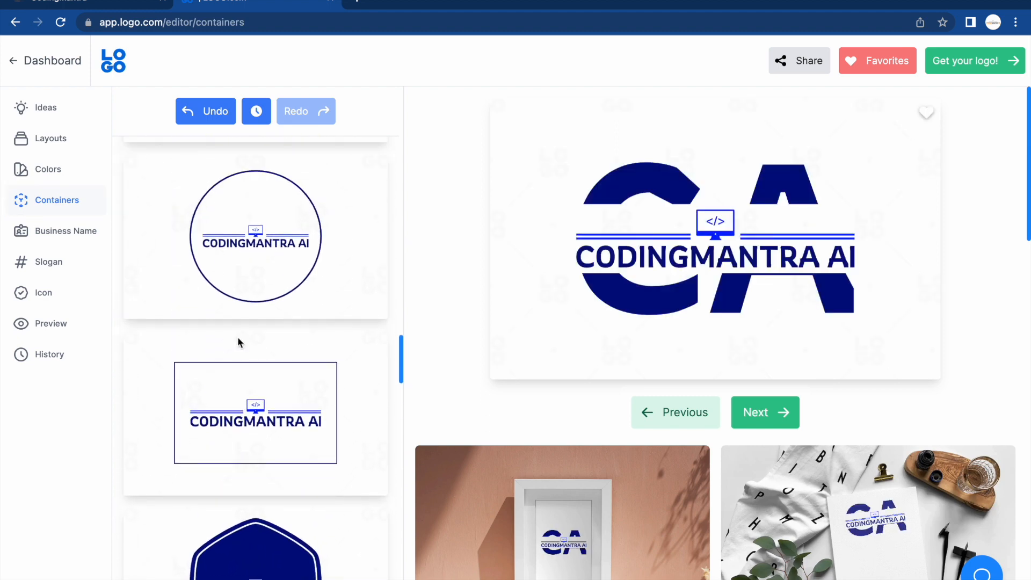
scroll(239, 343, up, 10)
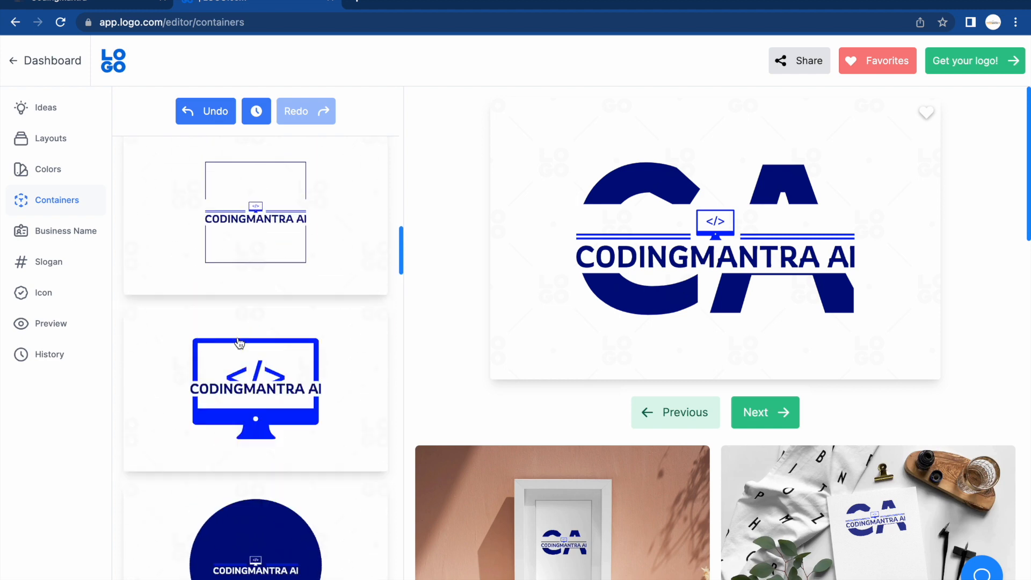
scroll(239, 343, up, 10)
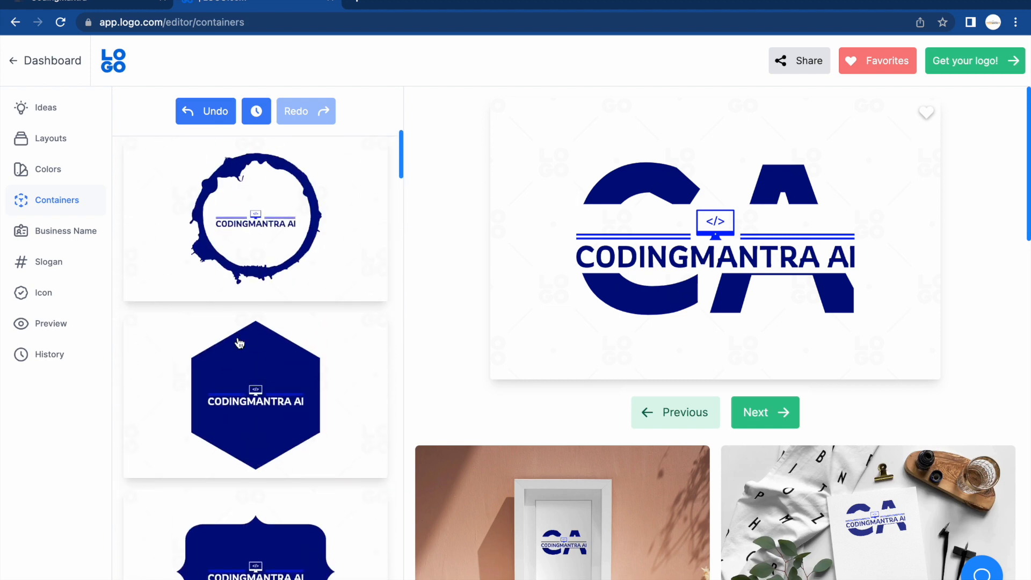
scroll(239, 343, up, 5)
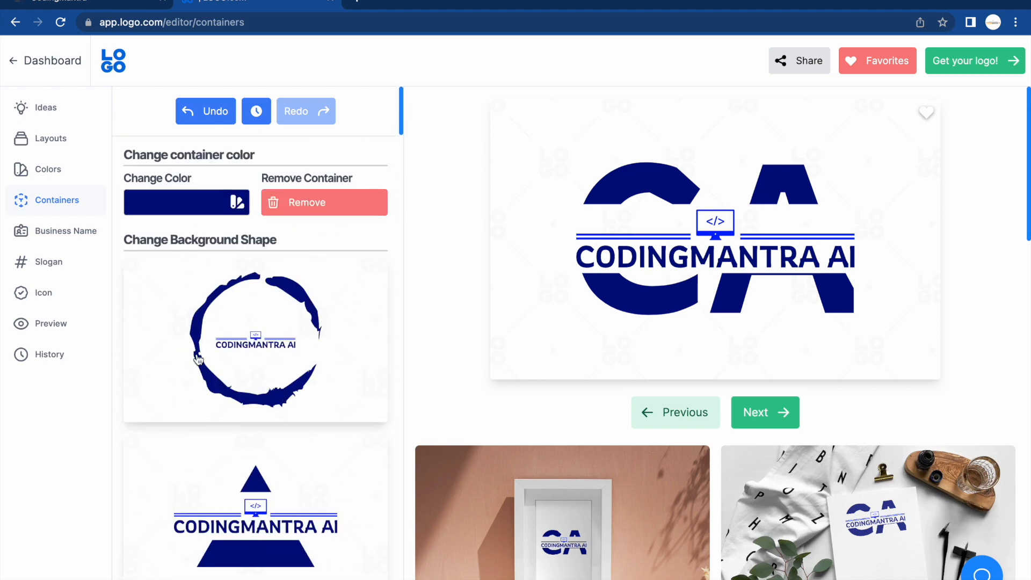
click(69, 232)
click(215, 172)
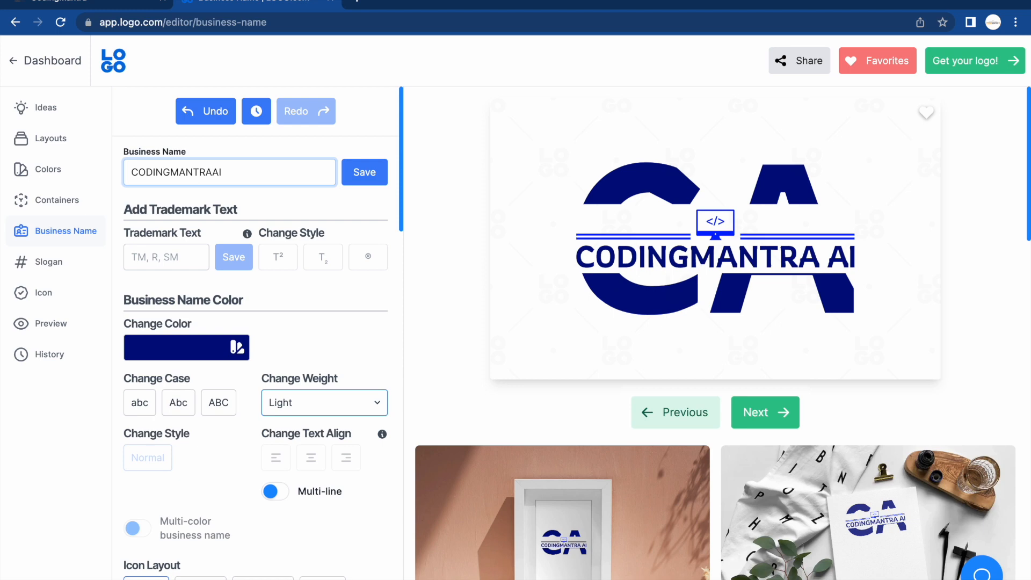
scroll(170, 433, down, 10)
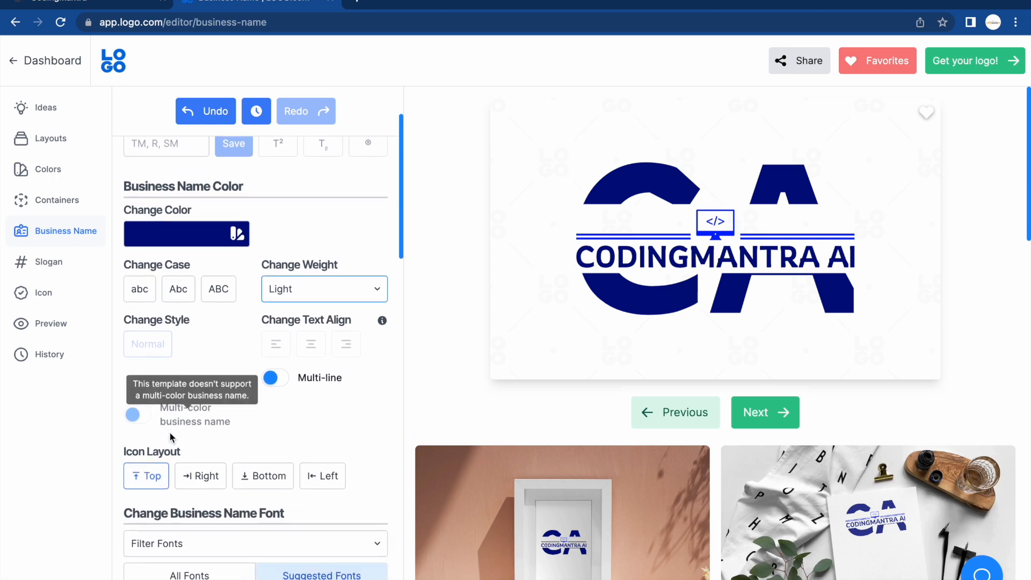
scroll(170, 434, down, 6)
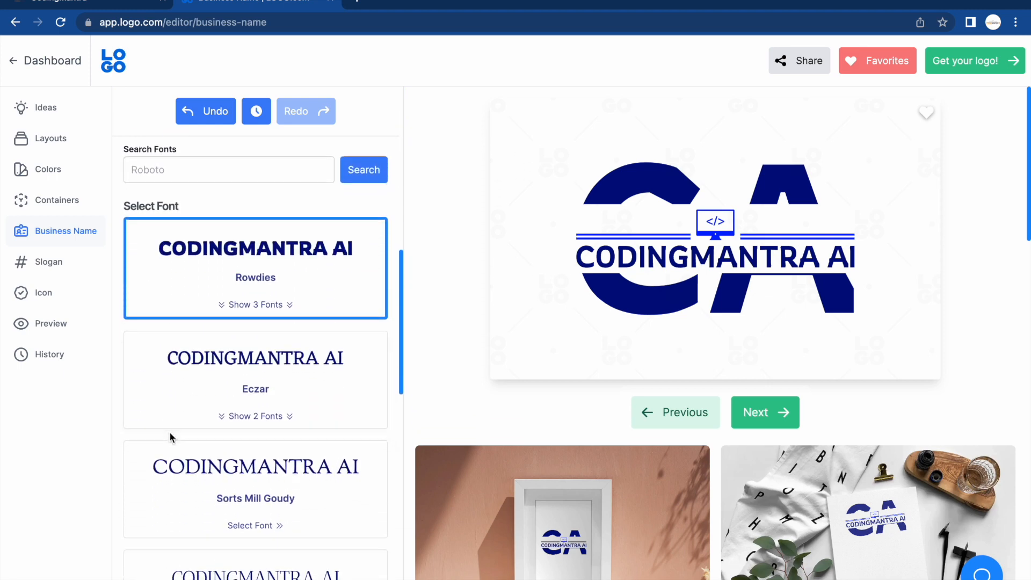
scroll(169, 434, up, 8)
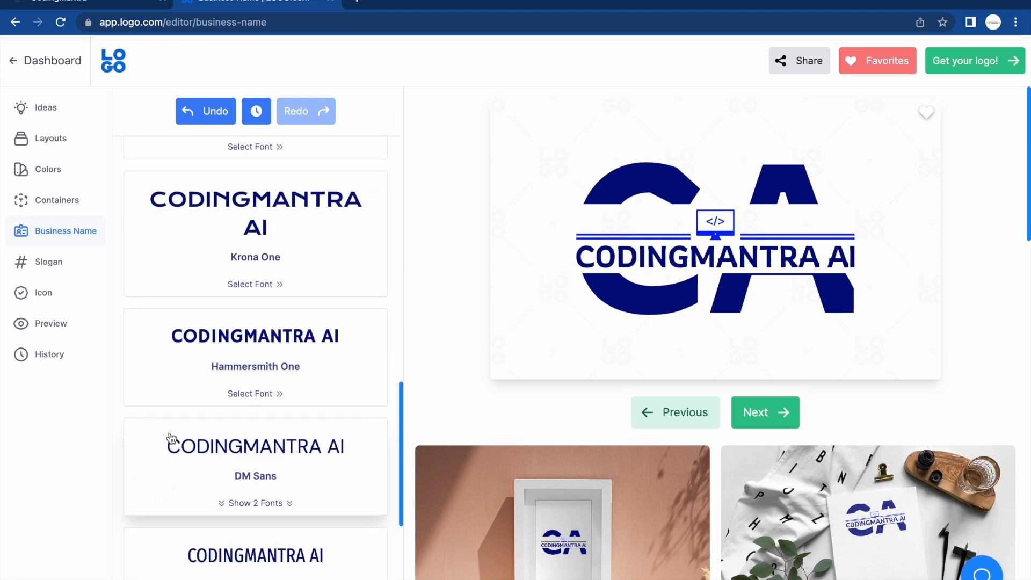
Step: Try the large blue code monitor shape as the logo's container
click(68, 202)
scroll(197, 404, down, 3)
scroll(198, 405, down, 10)
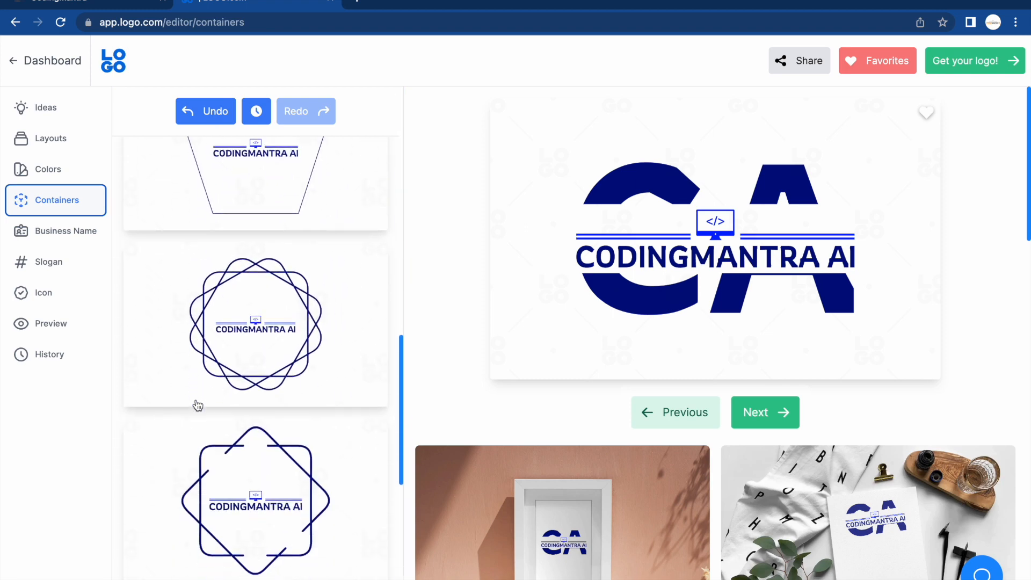
scroll(198, 405, down, 5)
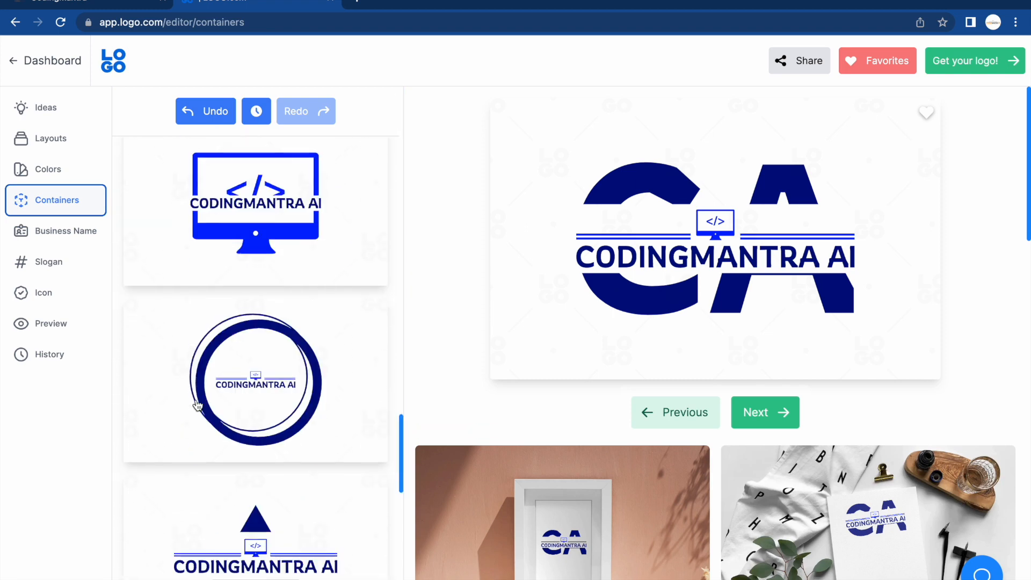
click(260, 193)
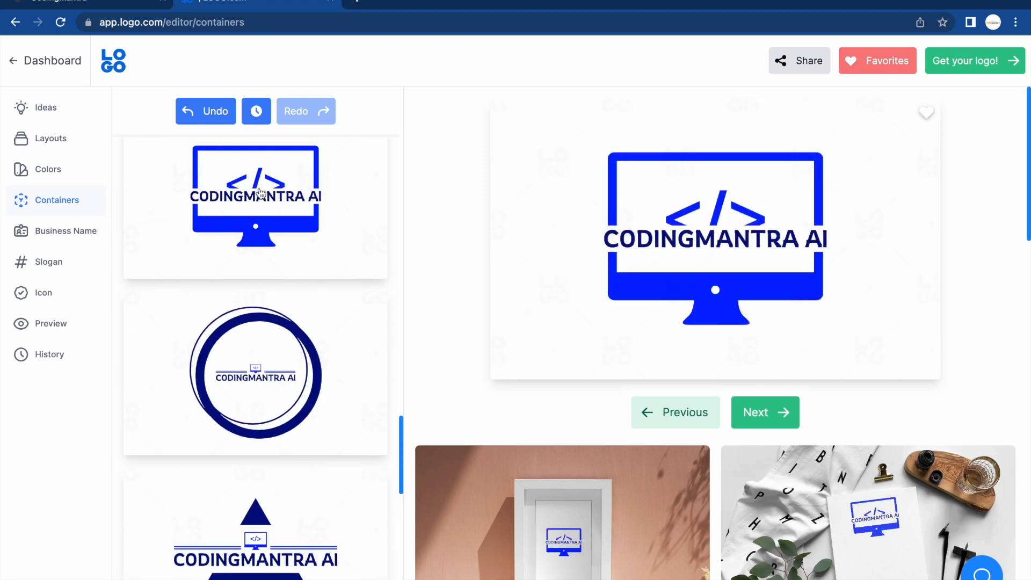
Step: Switch the logo's container back to the large navy CA initials shape
scroll(219, 310, down, 5)
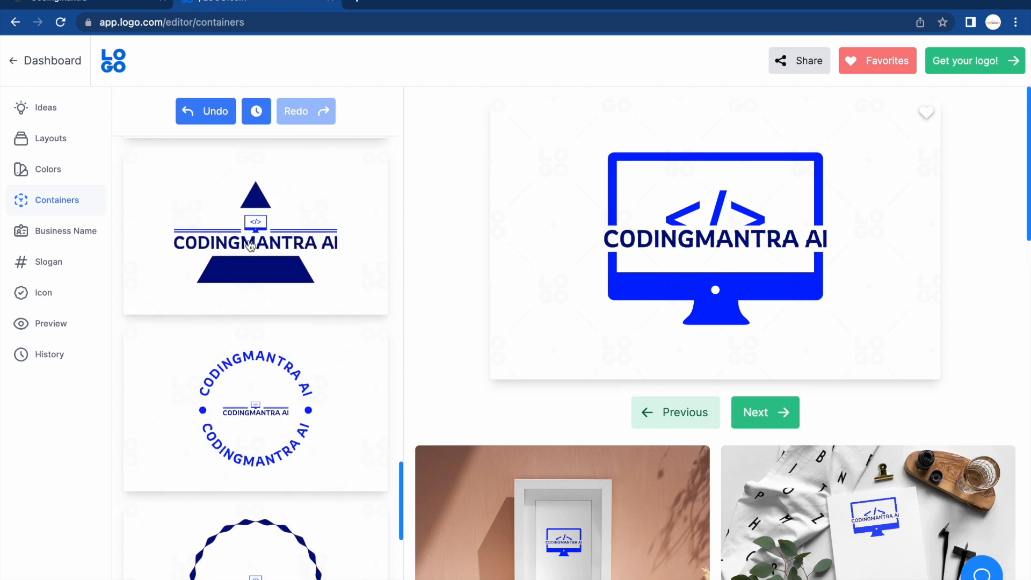
scroll(250, 245, down, 15)
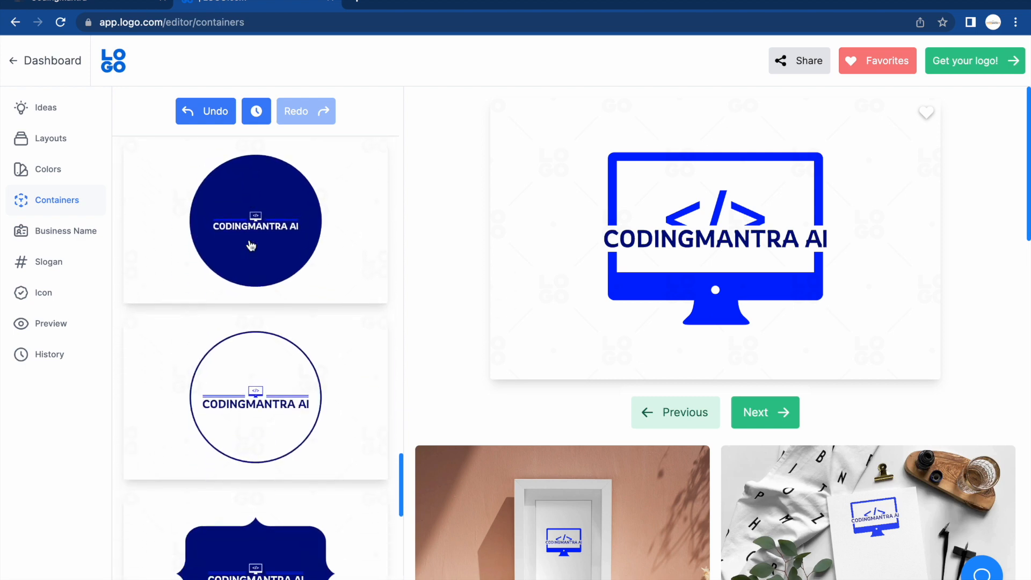
scroll(251, 245, down, 15)
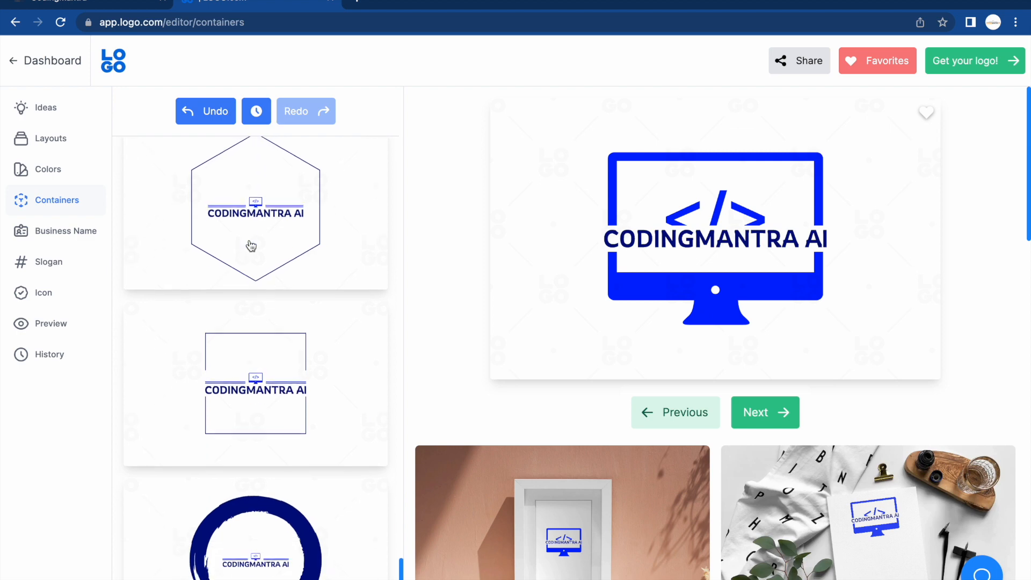
scroll(250, 245, up, 15)
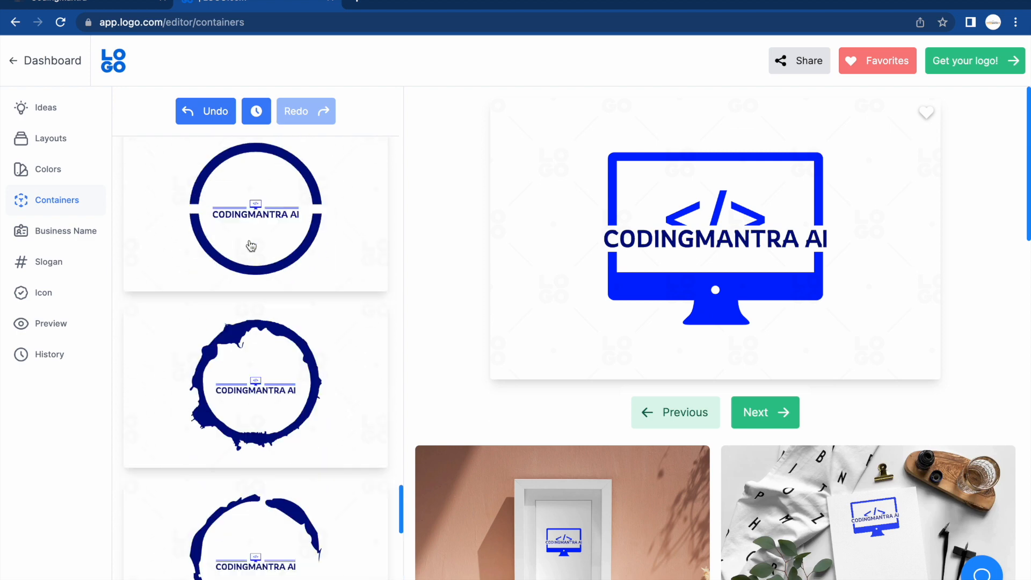
scroll(251, 245, up, 10)
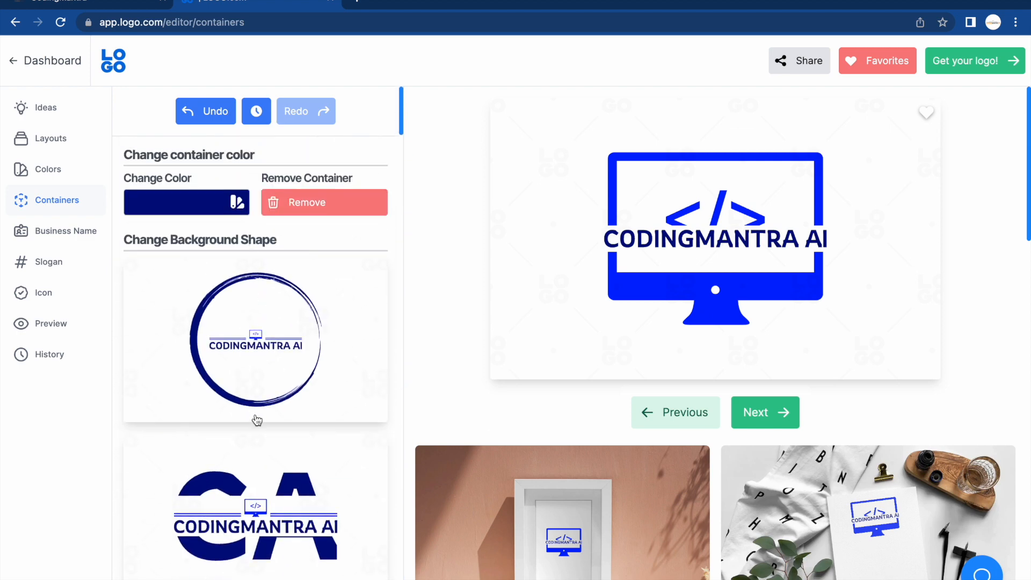
click(265, 510)
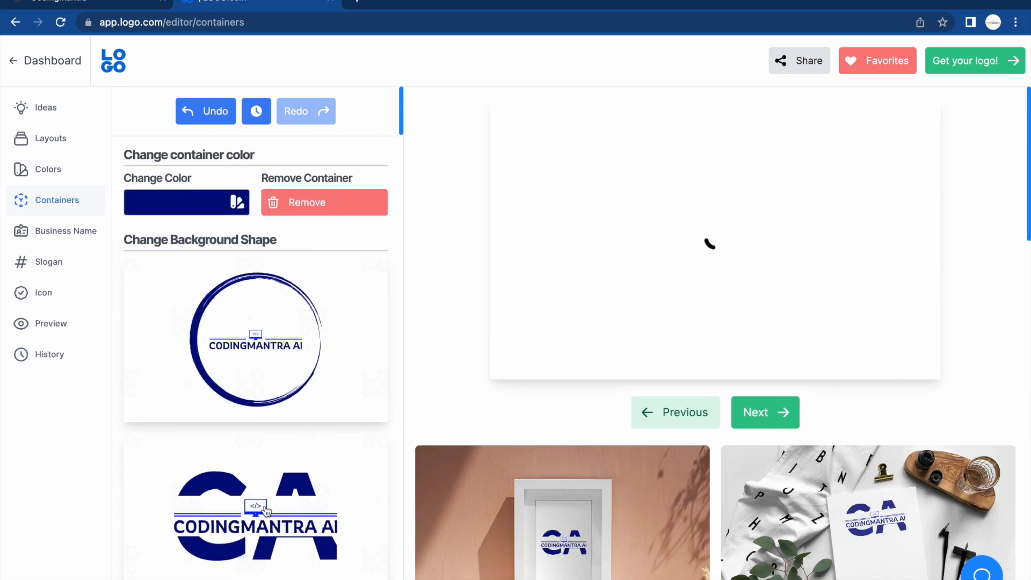
Step: Add the trademark text TM to the business name and save it
click(86, 234)
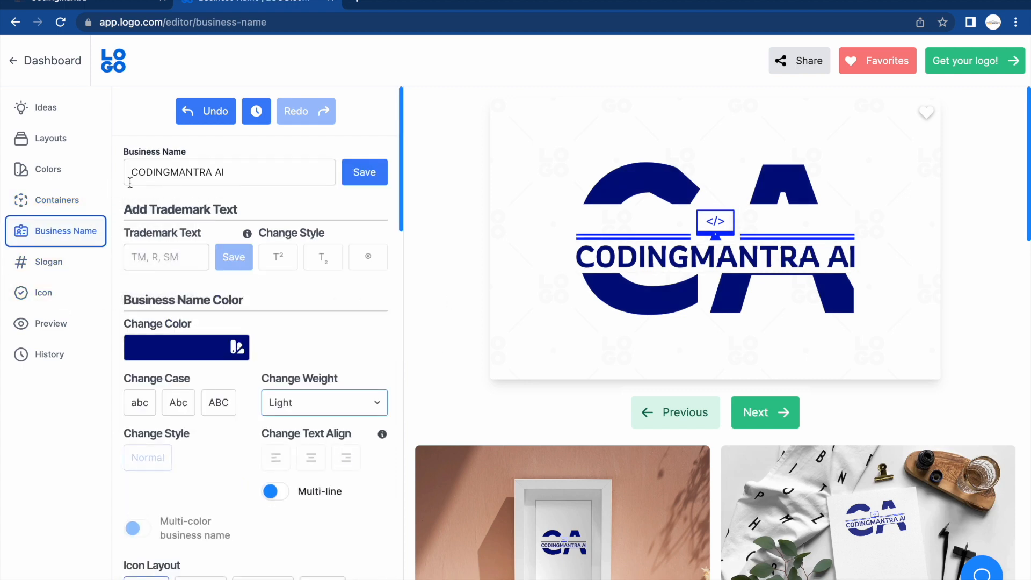
click(141, 258)
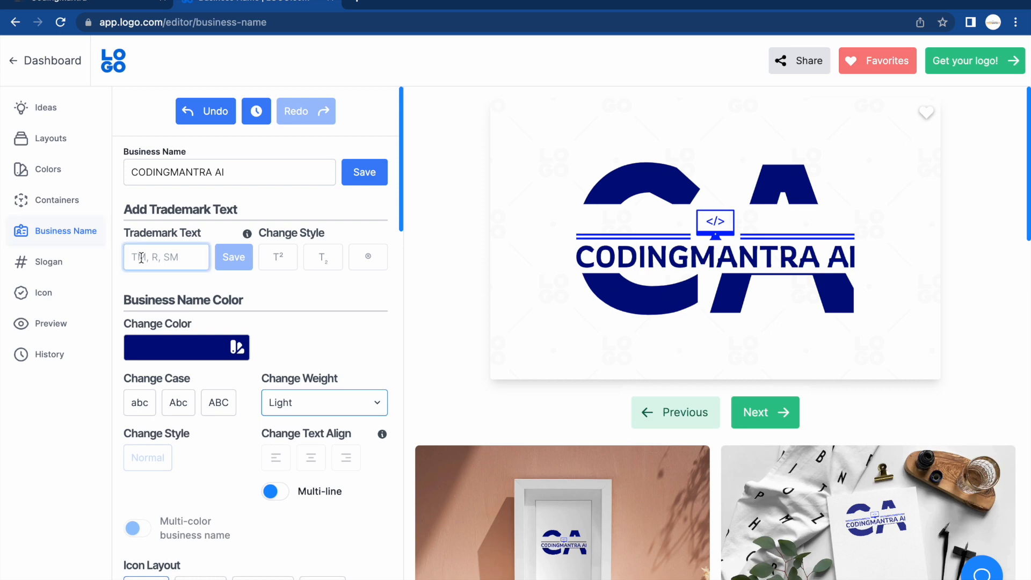
text(TM)
click(231, 258)
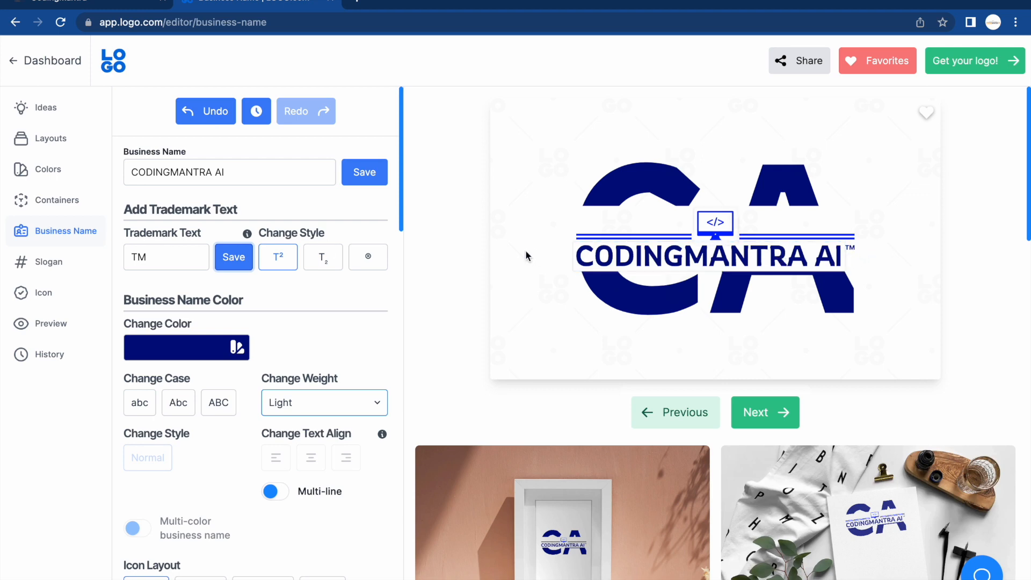
Step: Change the trademark style to subscript with an enclosing circle
click(329, 267)
click(369, 260)
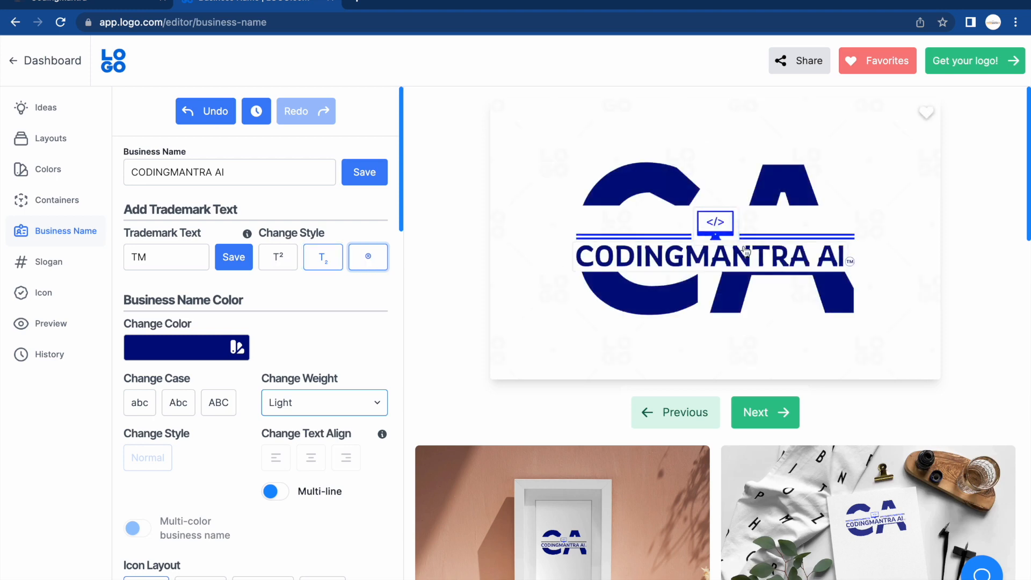
scroll(344, 256, down, 2)
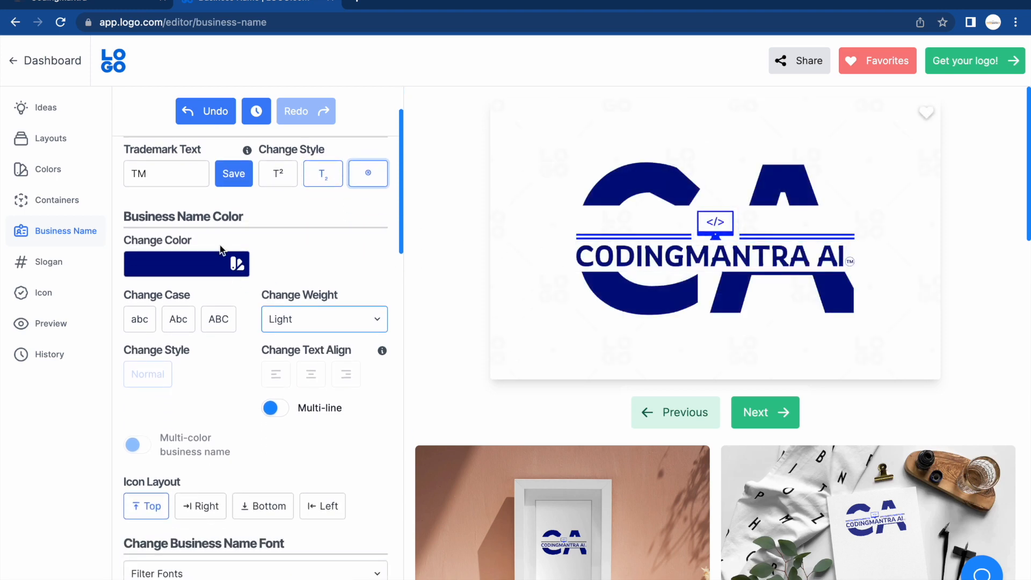
Step: Review the business name's color, case, weight, style, text alignment and icon layout options
scroll(221, 251, up, 2)
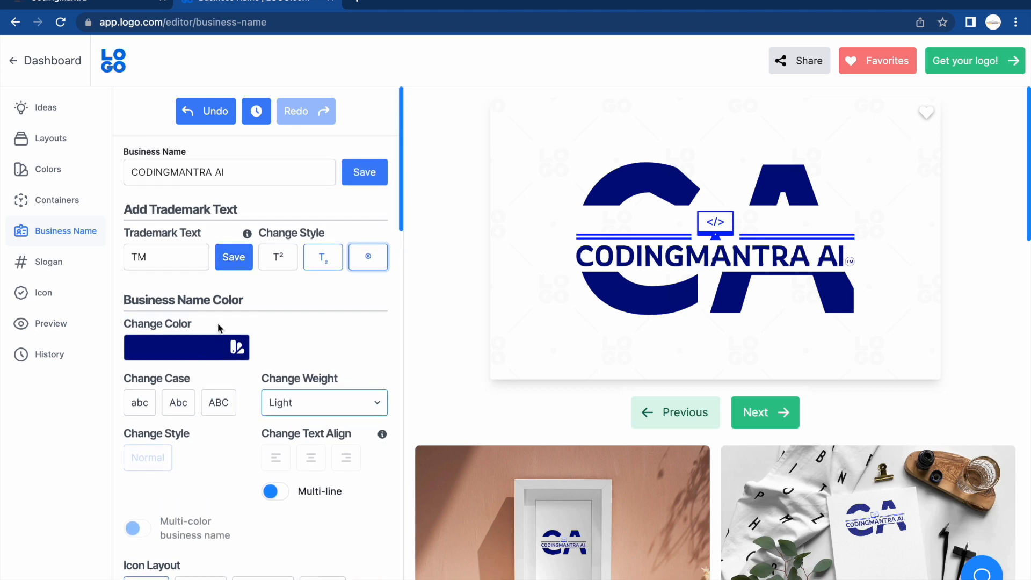
scroll(219, 327, down, 1)
scroll(219, 327, down, 1)
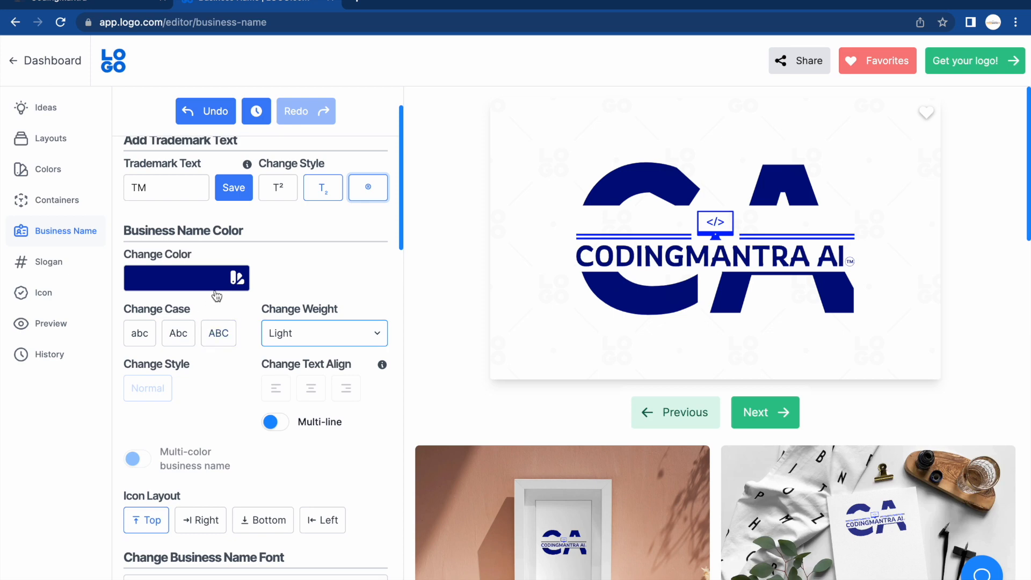
scroll(248, 360, down, 2)
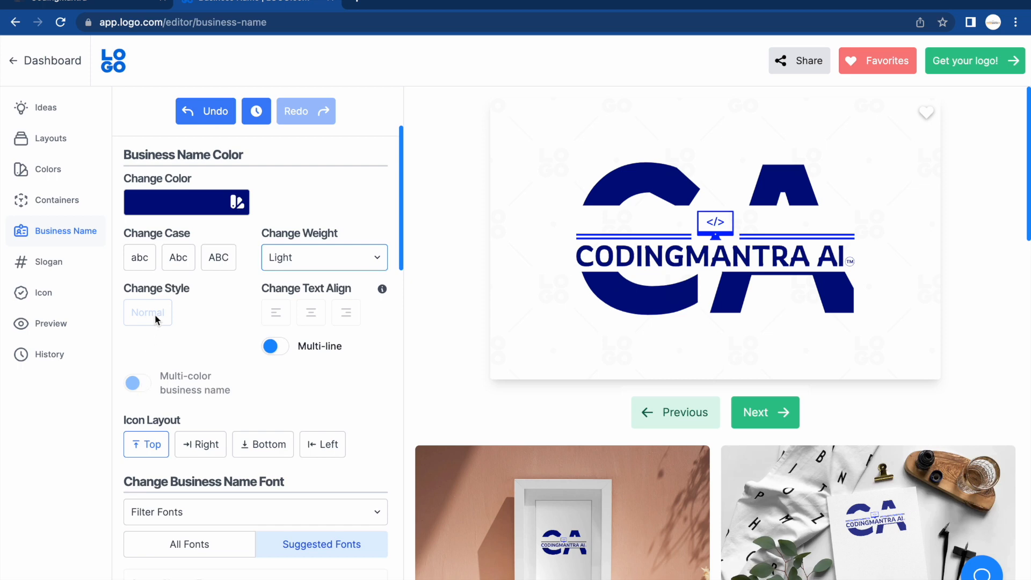
scroll(143, 329, up, 4)
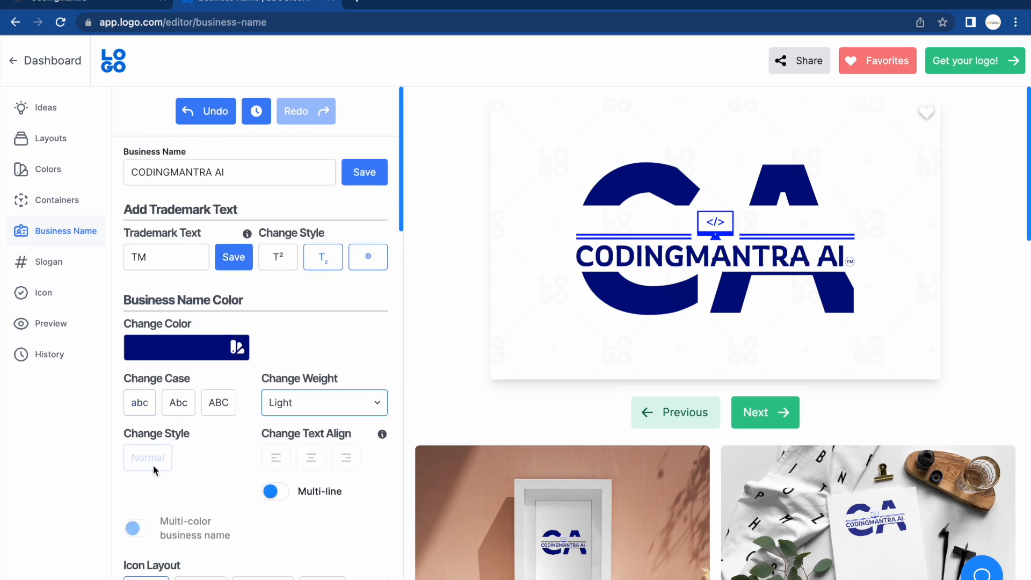
scroll(154, 459, down, 2)
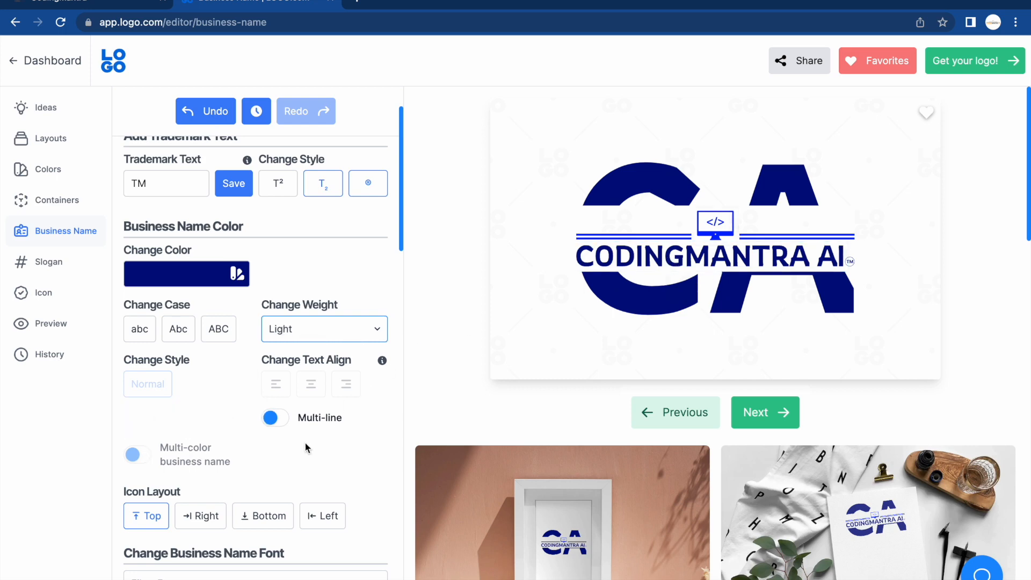
scroll(306, 445, up, 1)
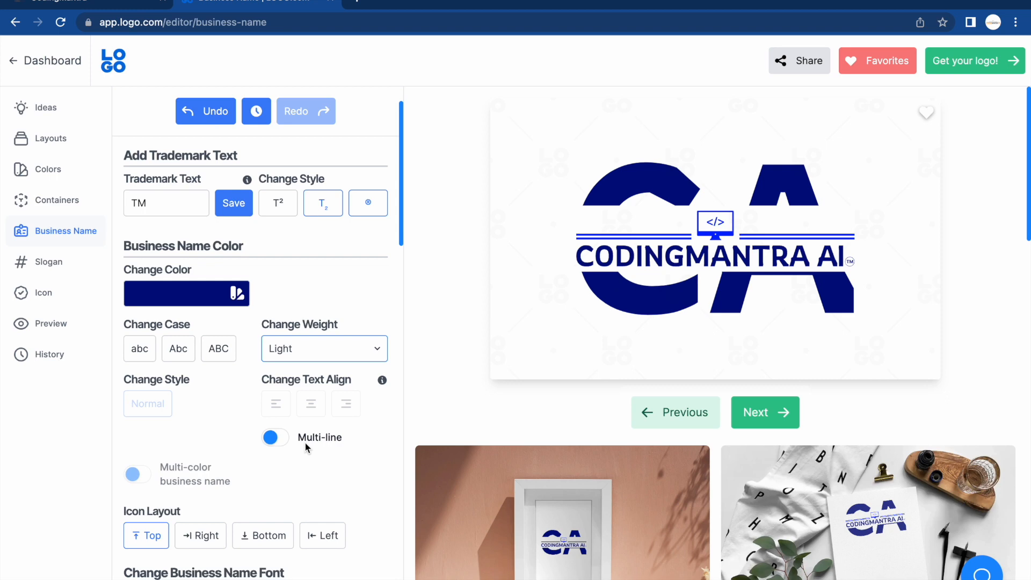
Step: Try the Eczar font for the business name, first in Regular and then in Bold
scroll(306, 444, down, 6)
scroll(306, 448, down, 7)
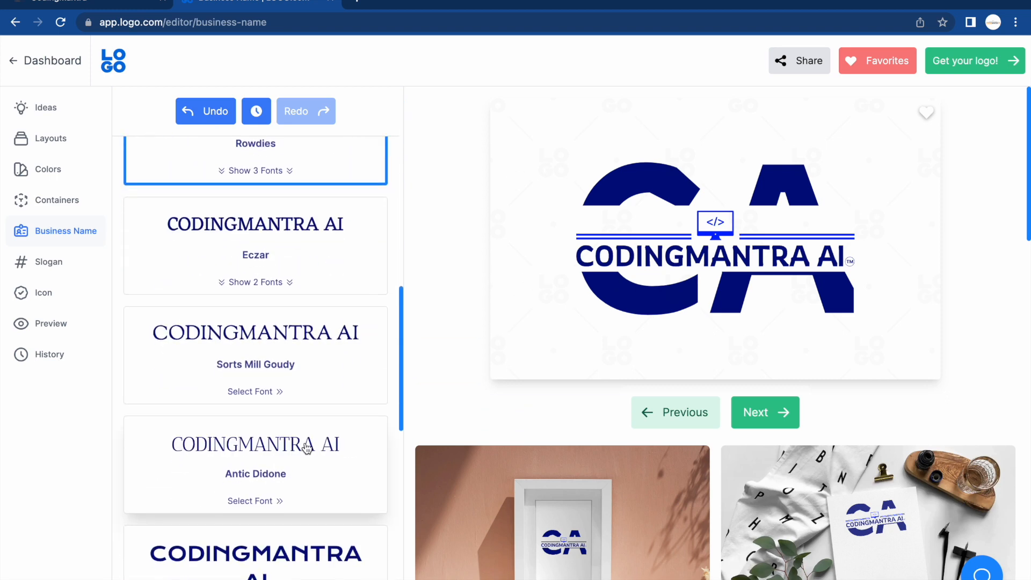
scroll(306, 448, up, 2)
click(317, 394)
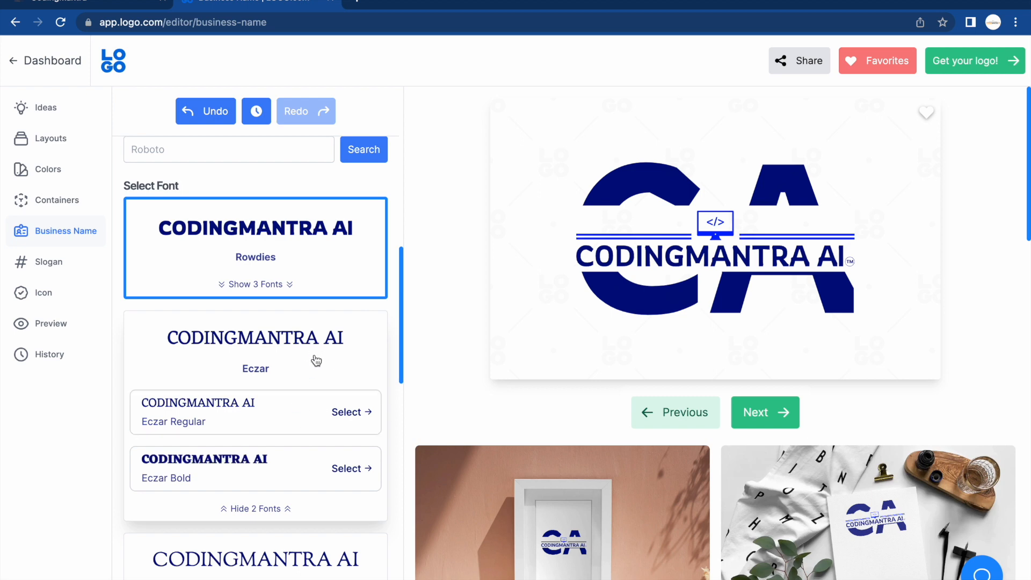
click(282, 429)
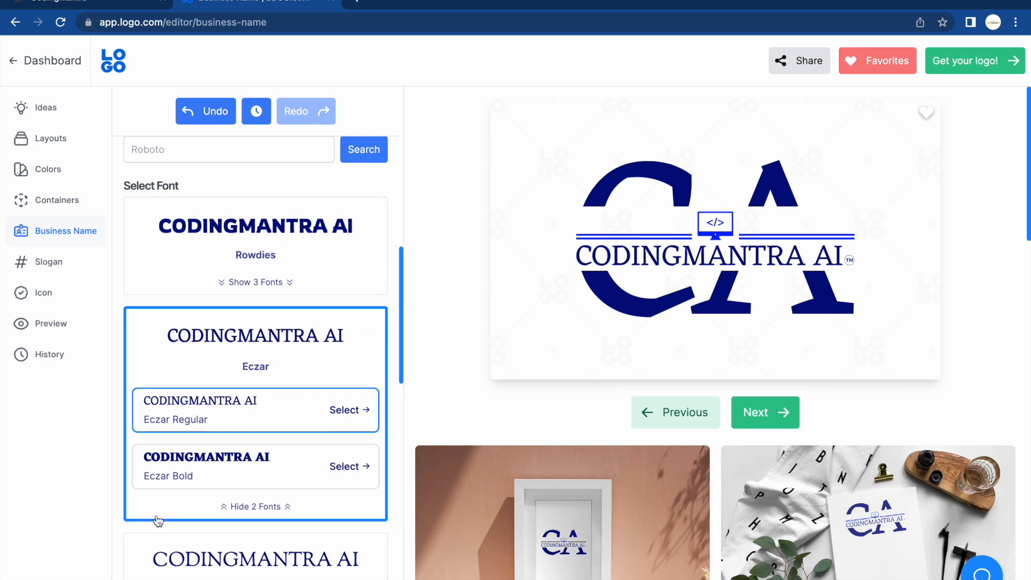
click(241, 451)
Step: Try Lato Bold from the suggested fonts as the business name font
scroll(243, 451, down, 10)
scroll(243, 451, down, 5)
scroll(243, 451, down, 9)
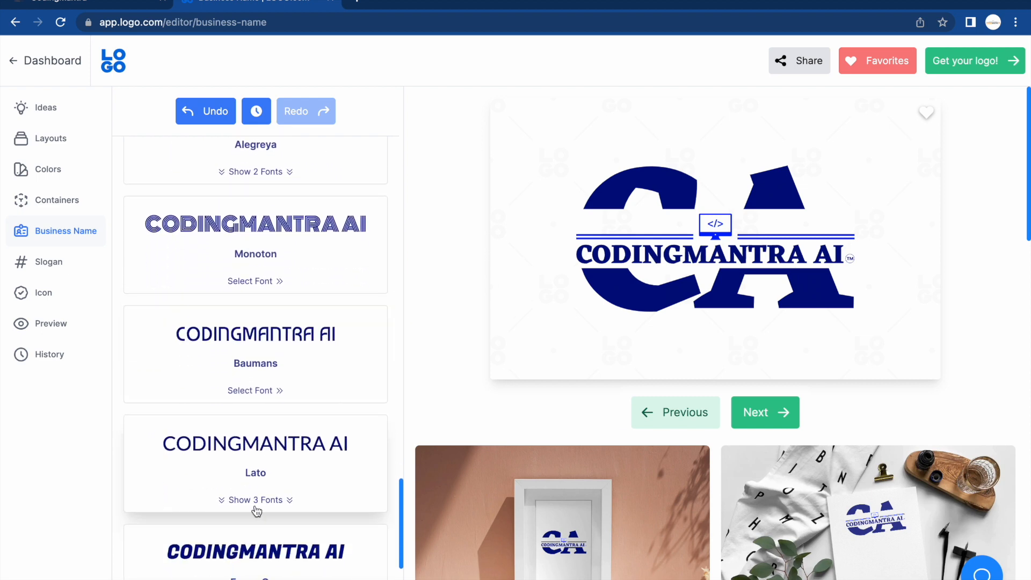
scroll(257, 511, down, 8)
scroll(256, 508, up, 6)
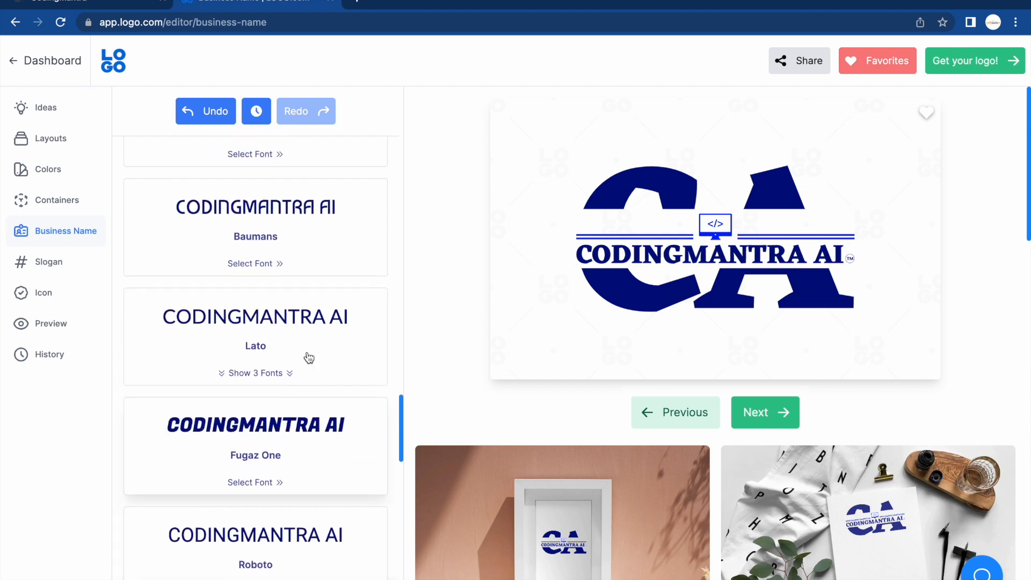
click(323, 317)
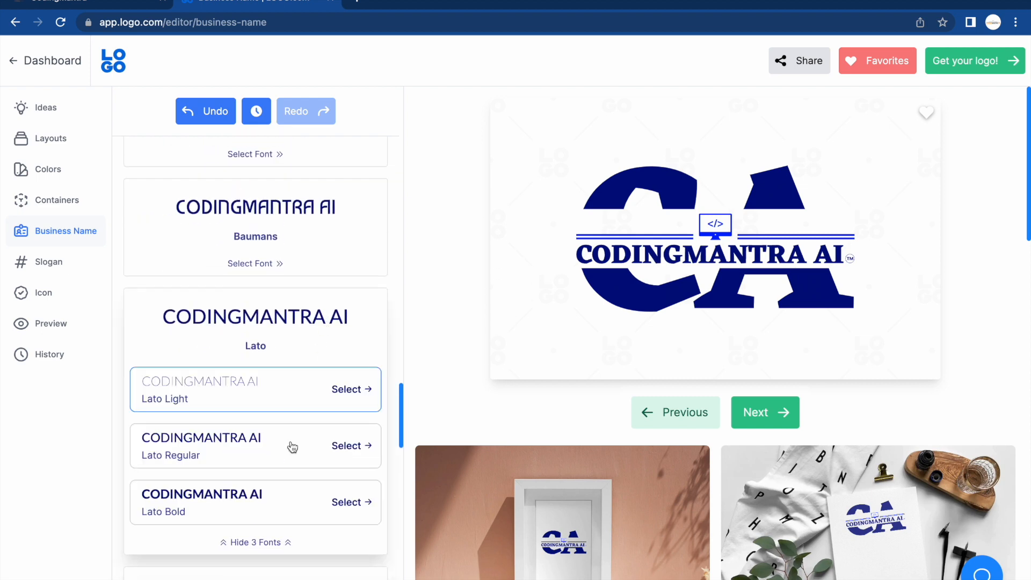
click(299, 489)
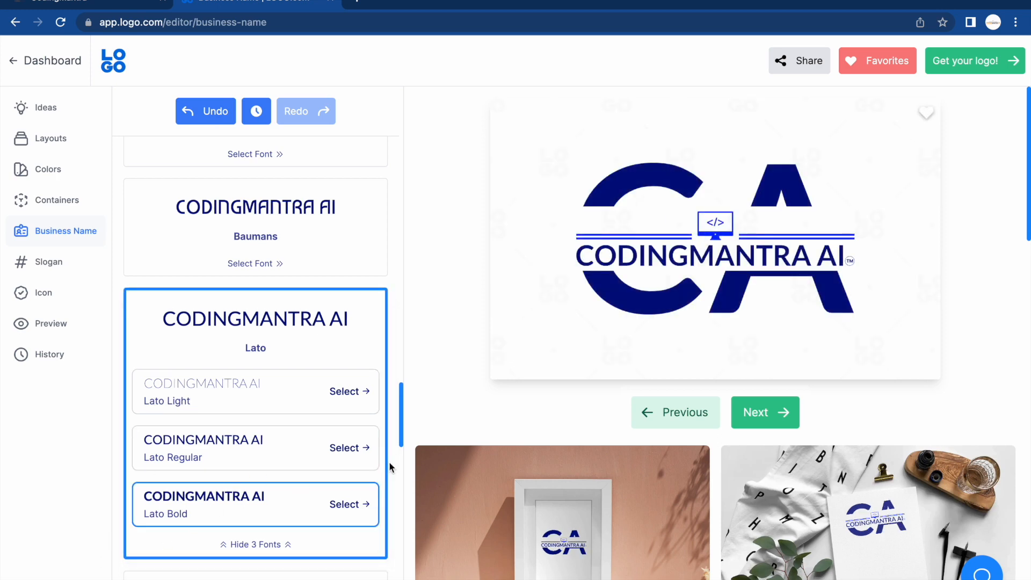
Step: Set the business name font to Limelight from the suggested fonts
scroll(390, 467, down, 15)
scroll(390, 467, down, 20)
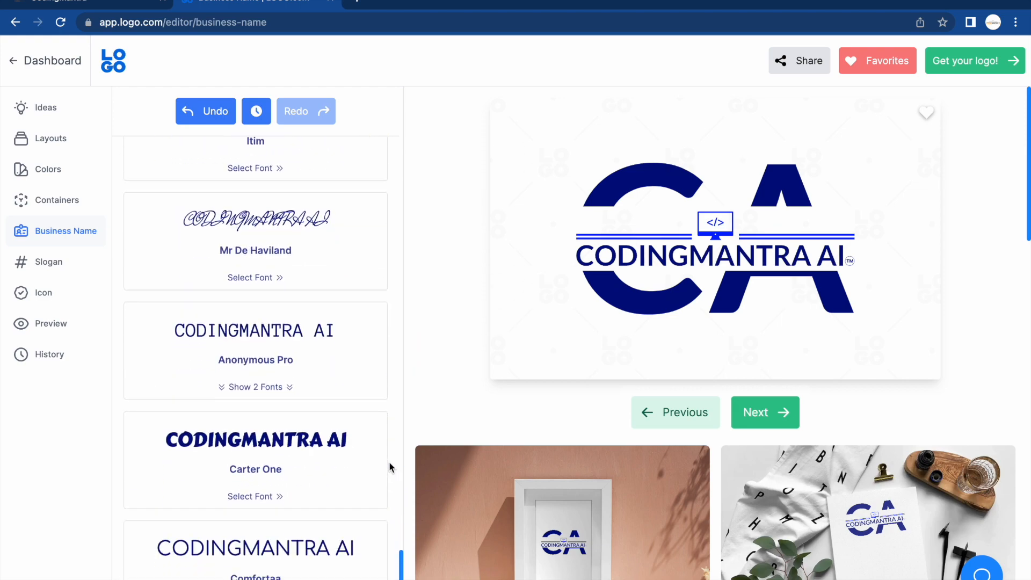
scroll(275, 483, down, 12)
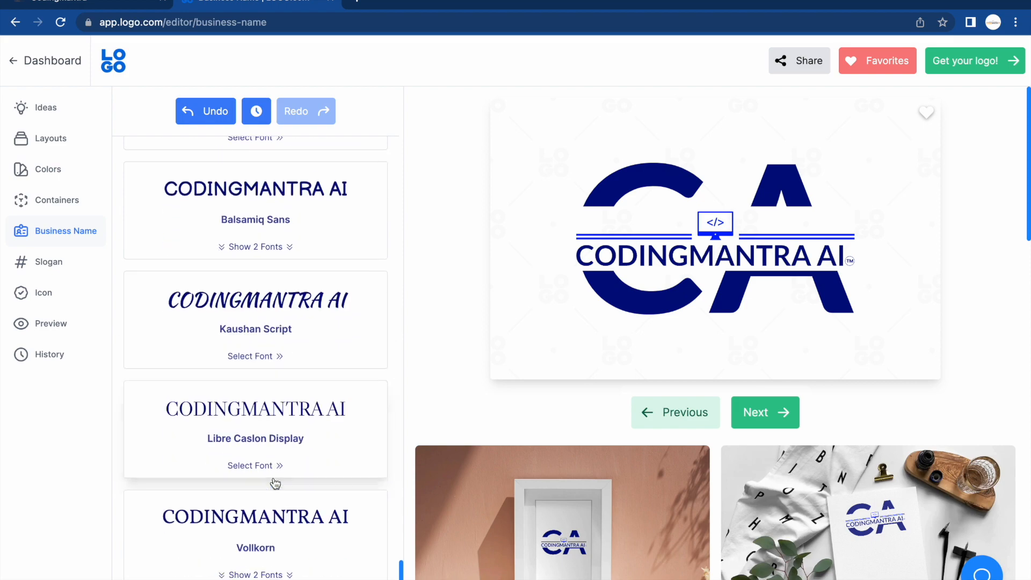
scroll(275, 482, down, 10)
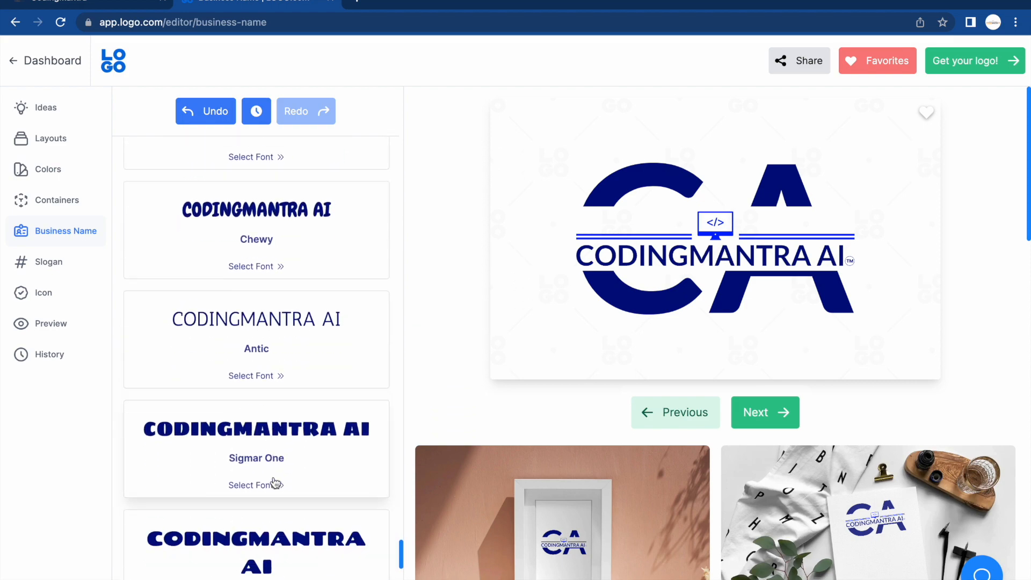
scroll(275, 482, down, 10)
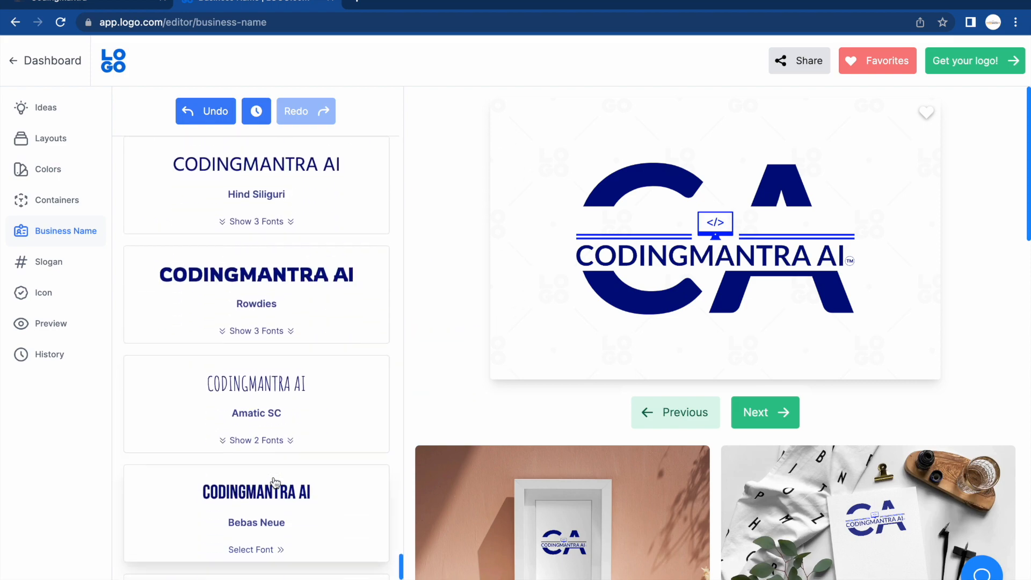
scroll(258, 559, down, 10)
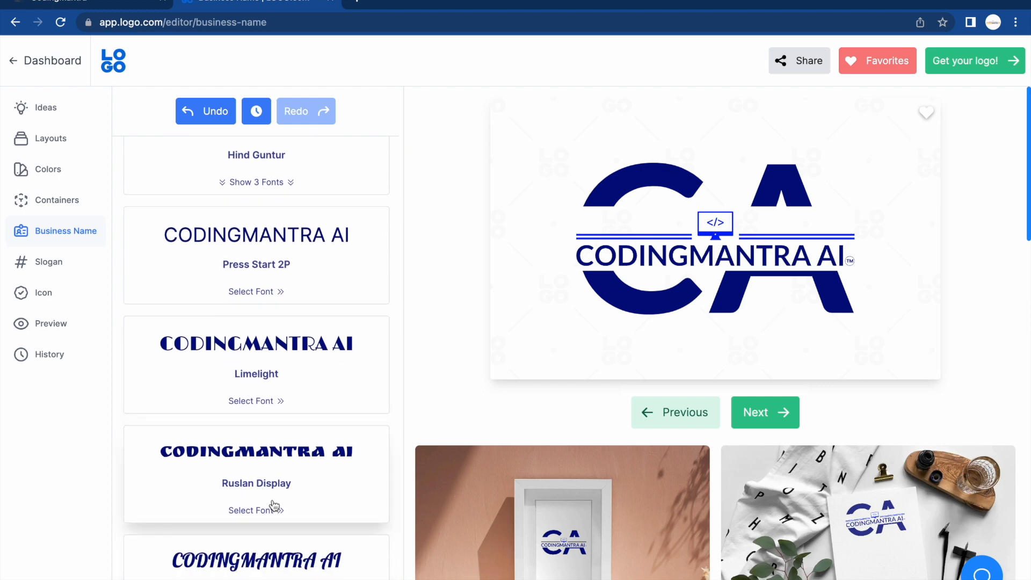
click(293, 359)
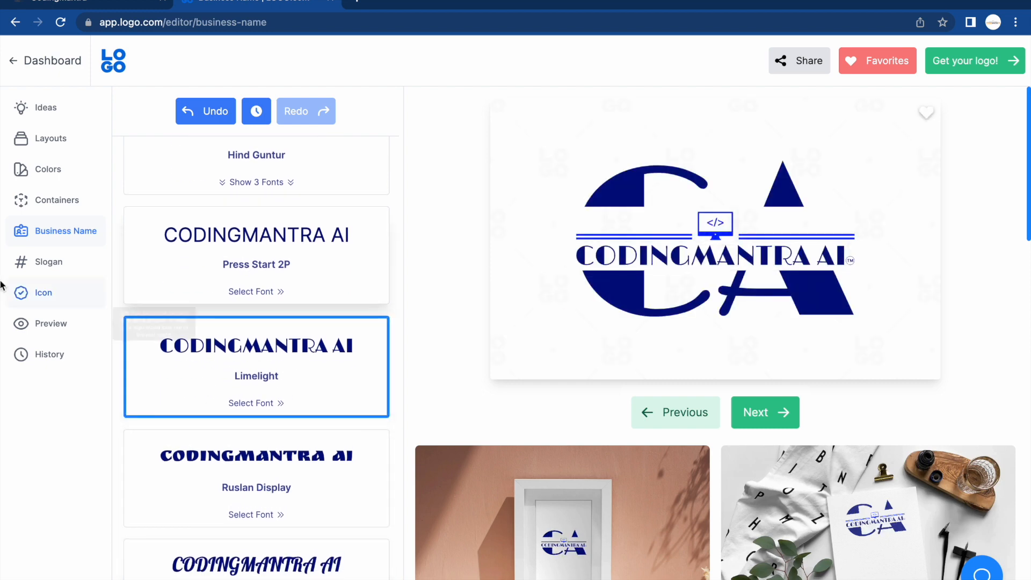
Step: Open the slogan settings and look through the slogan text options and suggested slogan fonts
click(49, 263)
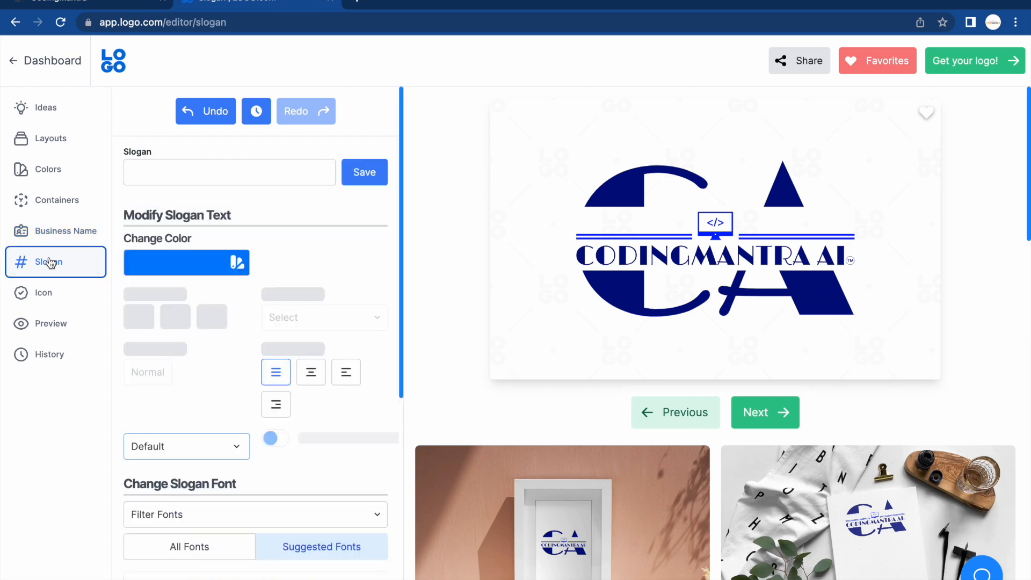
click(272, 179)
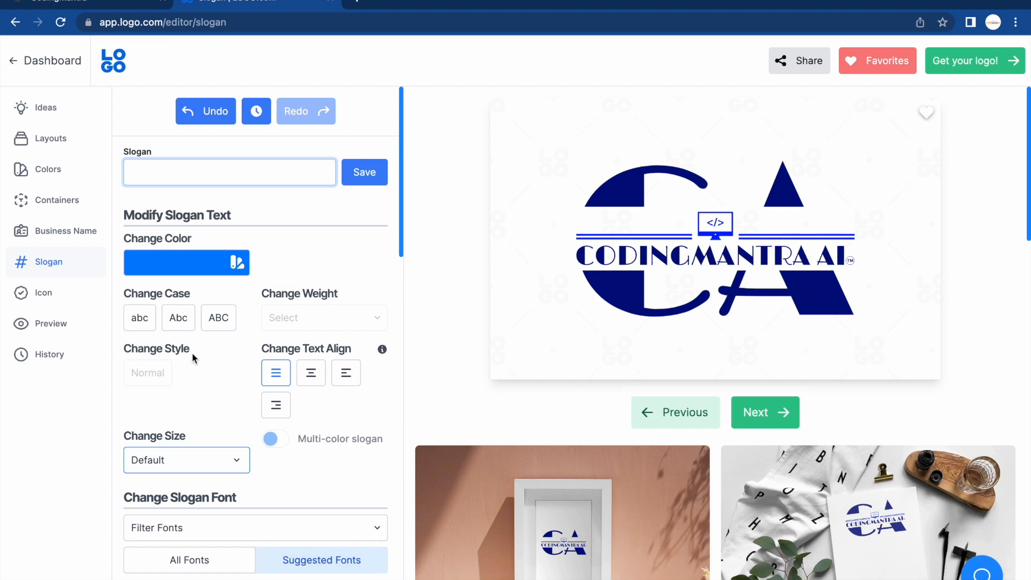
scroll(193, 355, down, 5)
scroll(194, 357, up, 3)
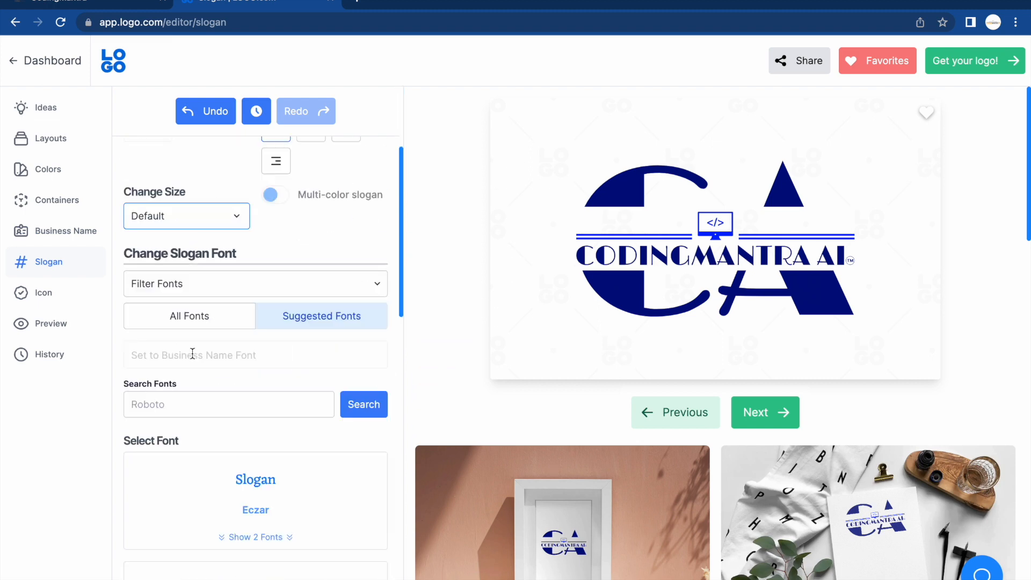
scroll(193, 359, down, 10)
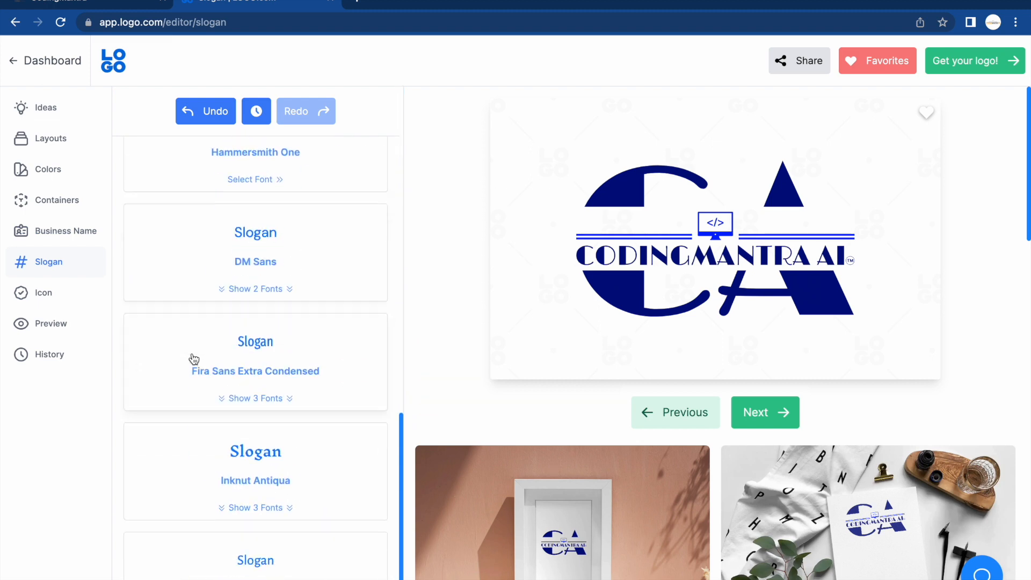
Step: Try the solid browser window icon from the coding icon results as the logo's icon
click(44, 296)
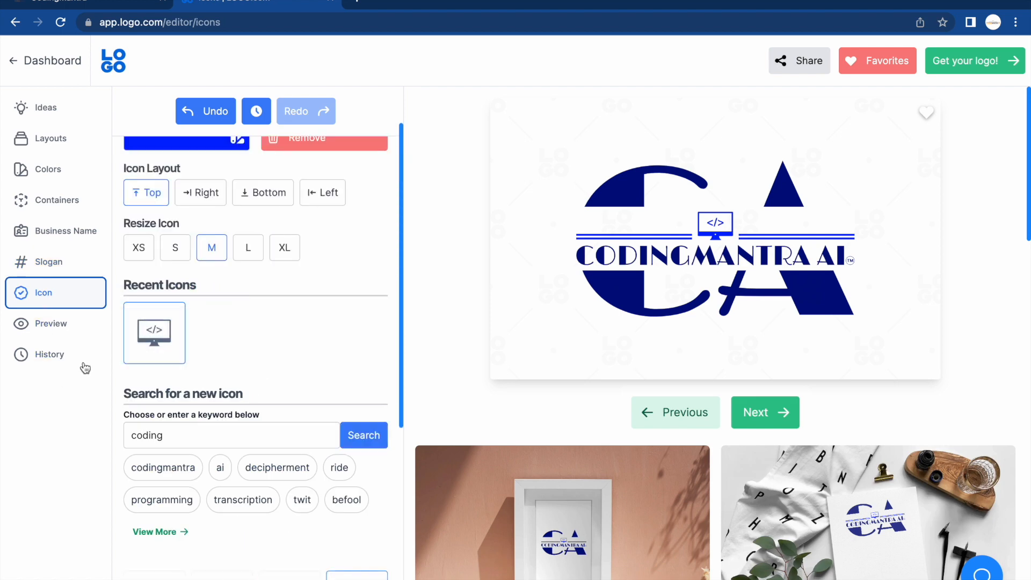
scroll(240, 327, down, 8)
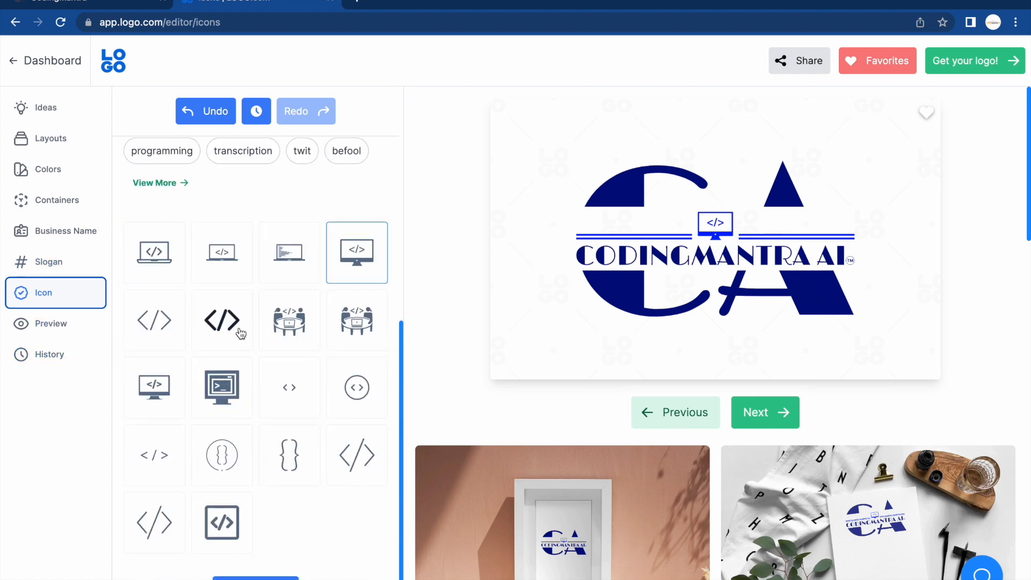
scroll(240, 333, up, 10)
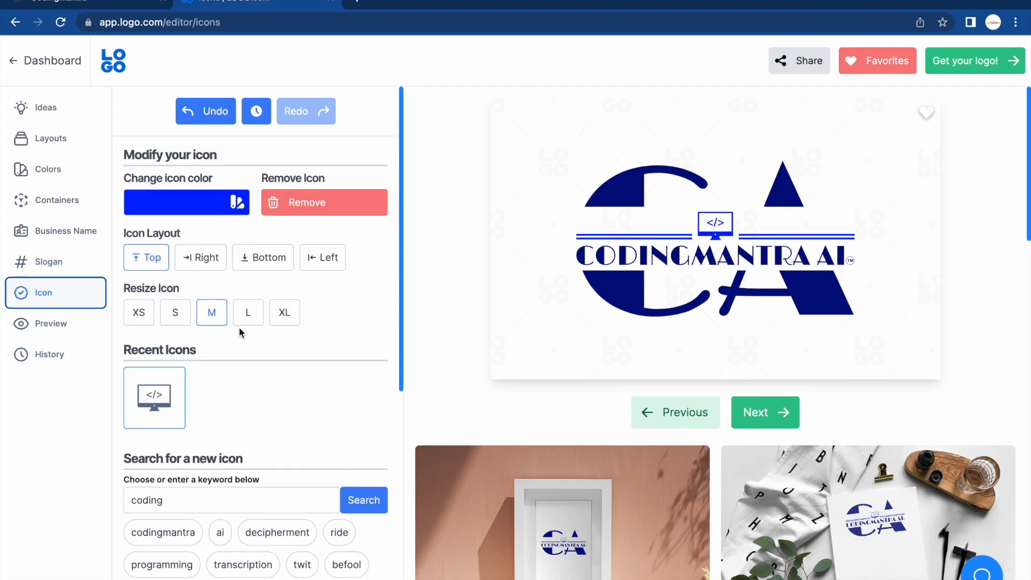
scroll(248, 405, down, 8)
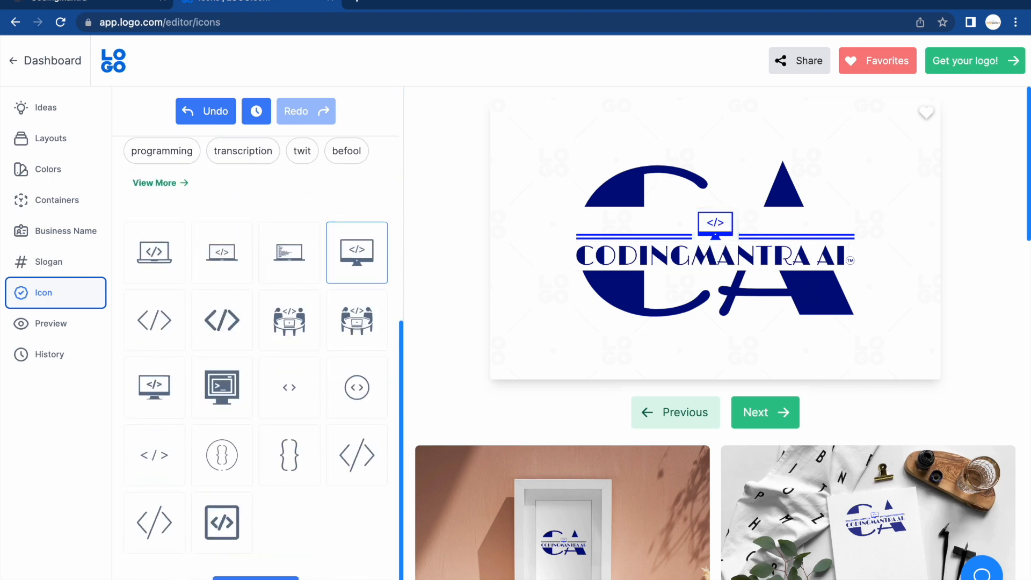
scroll(255, 519, down, 1)
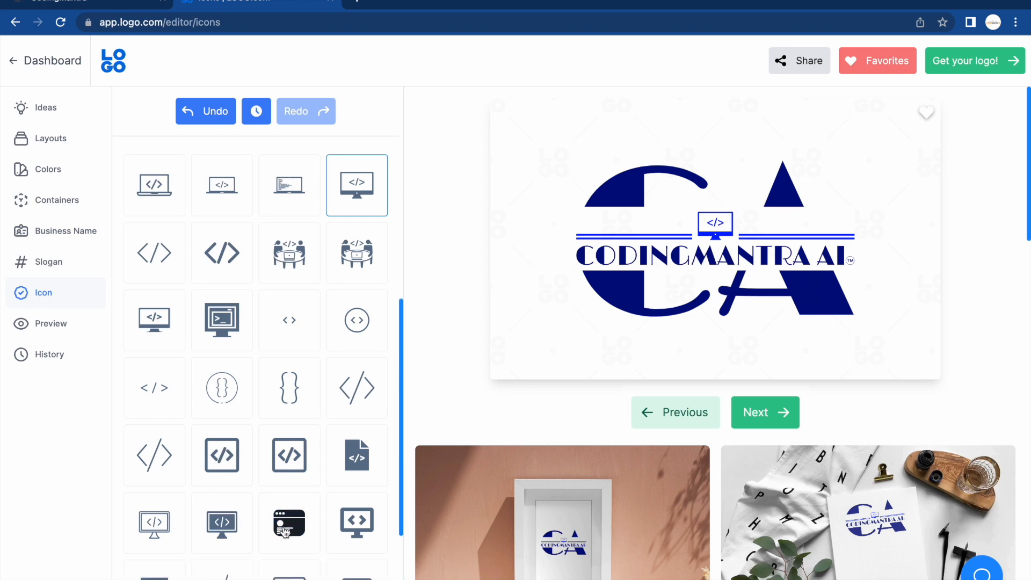
scroll(285, 532, down, 3)
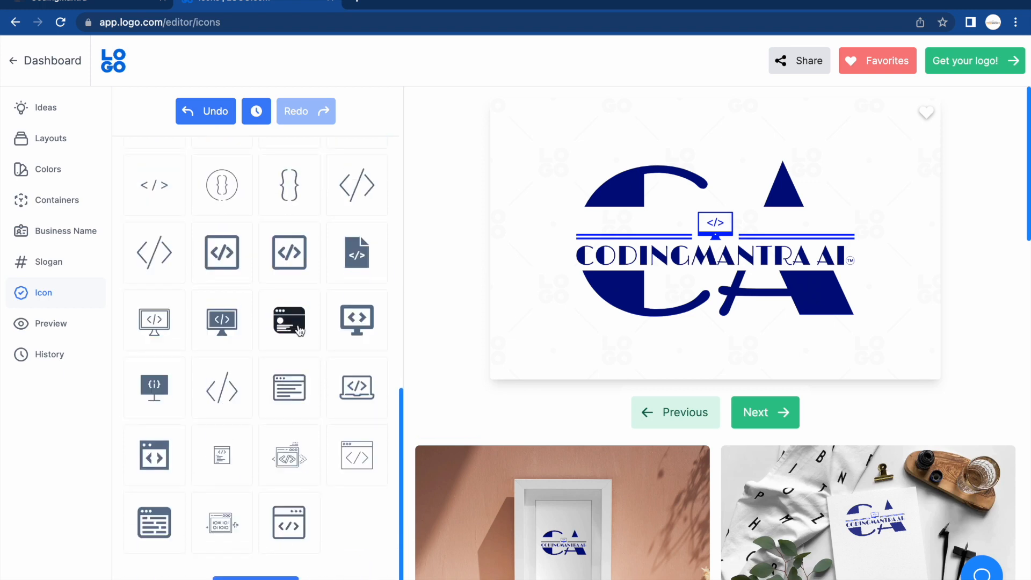
scroll(287, 376, up, 1)
click(300, 399)
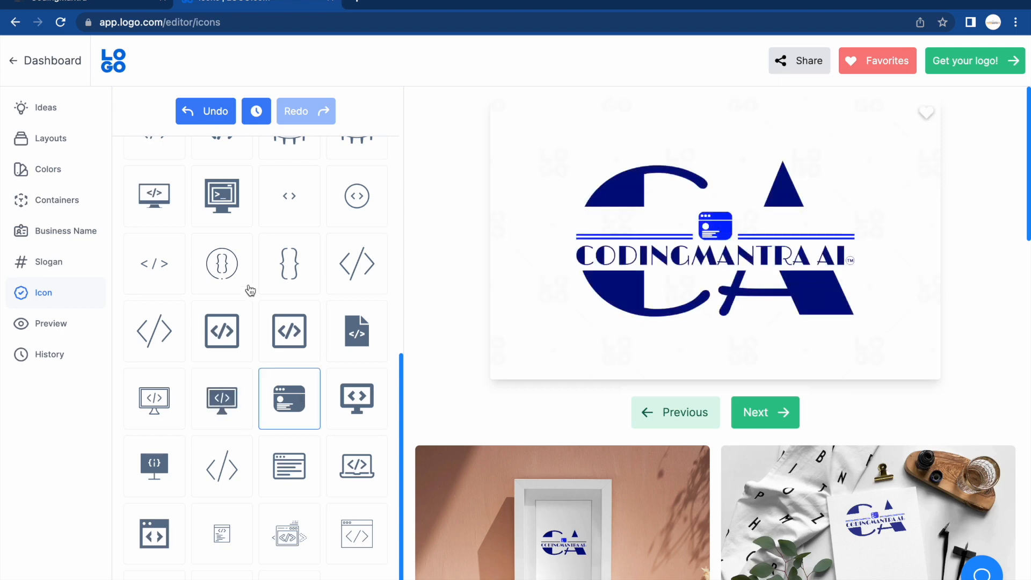
Step: Change the logo's icon to the laptop with lines of code on its screen
scroll(194, 354, up, 10)
scroll(192, 355, down, 11)
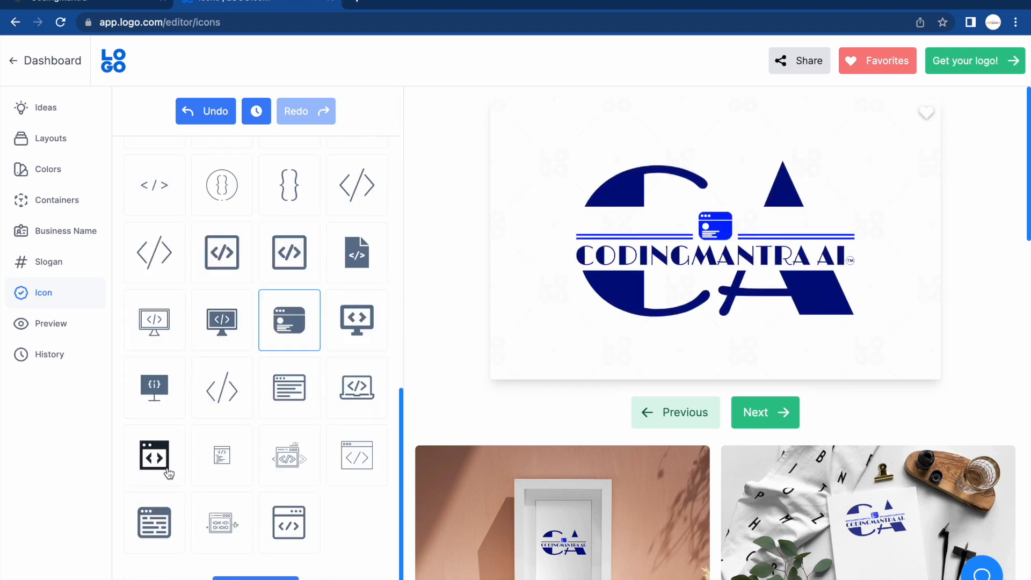
scroll(168, 474, up, 7)
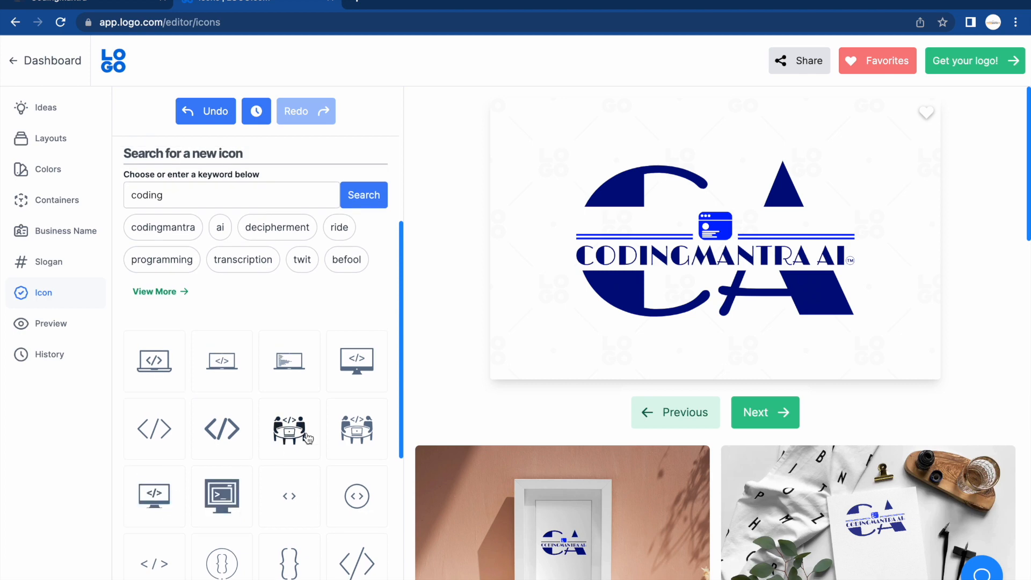
click(287, 374)
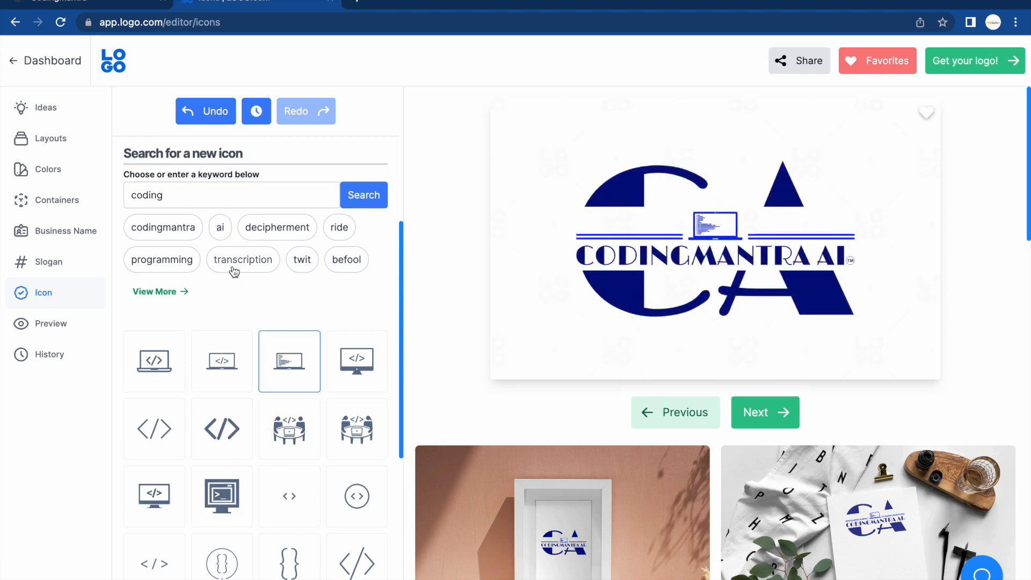
Step: Open the logo preview and view the finished design and its mockups
click(46, 336)
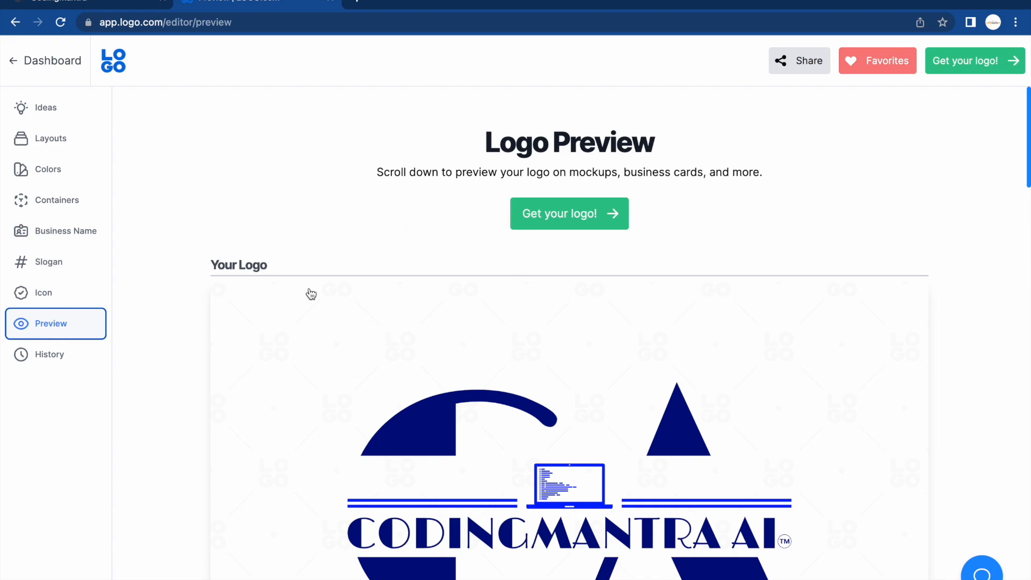
scroll(316, 334, down, 12)
scroll(315, 334, up, 10)
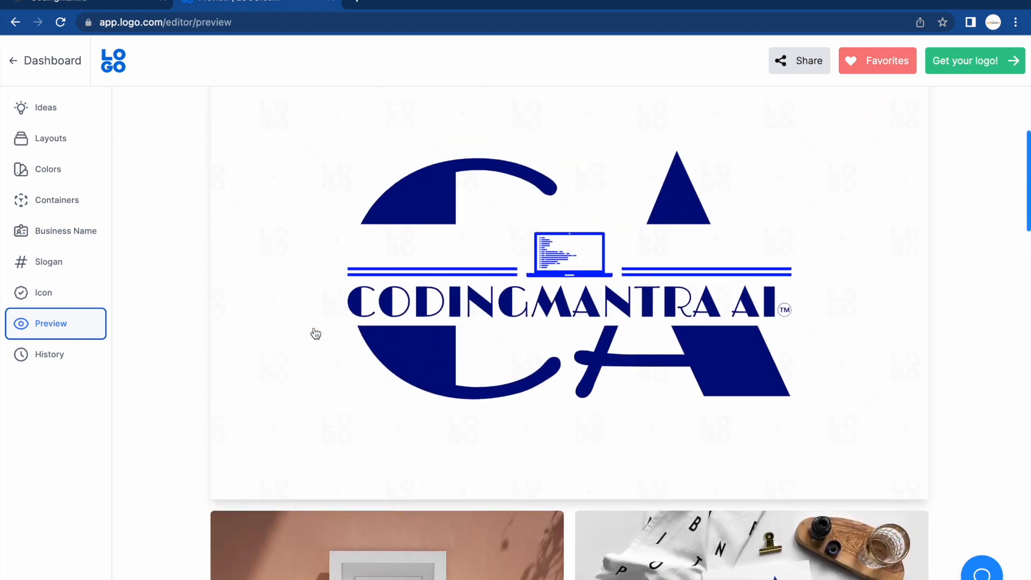
Step: Examine the logo preview's product mockups, typography, color palette and sample website section
scroll(316, 334, down, 3)
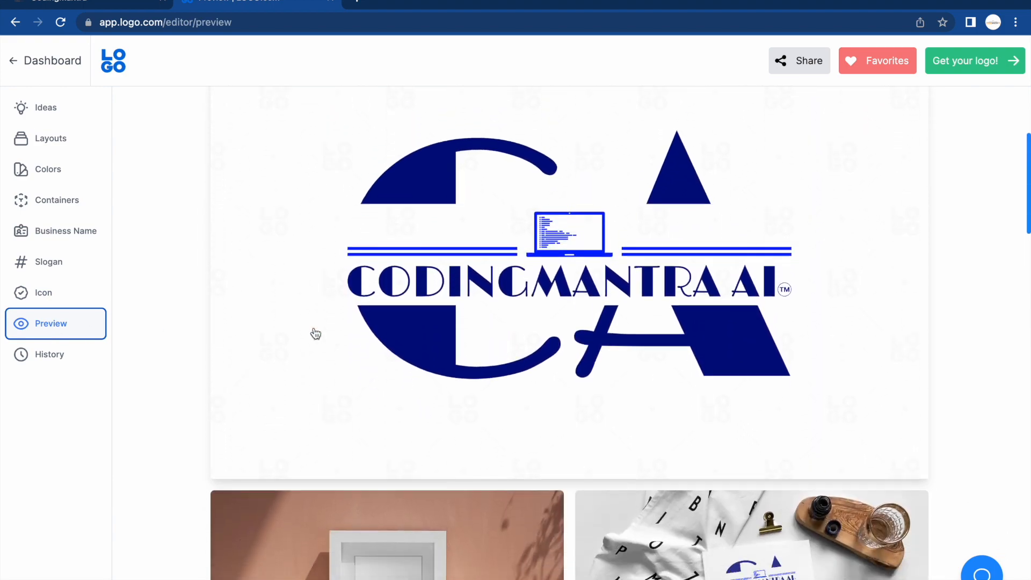
scroll(315, 334, down, 14)
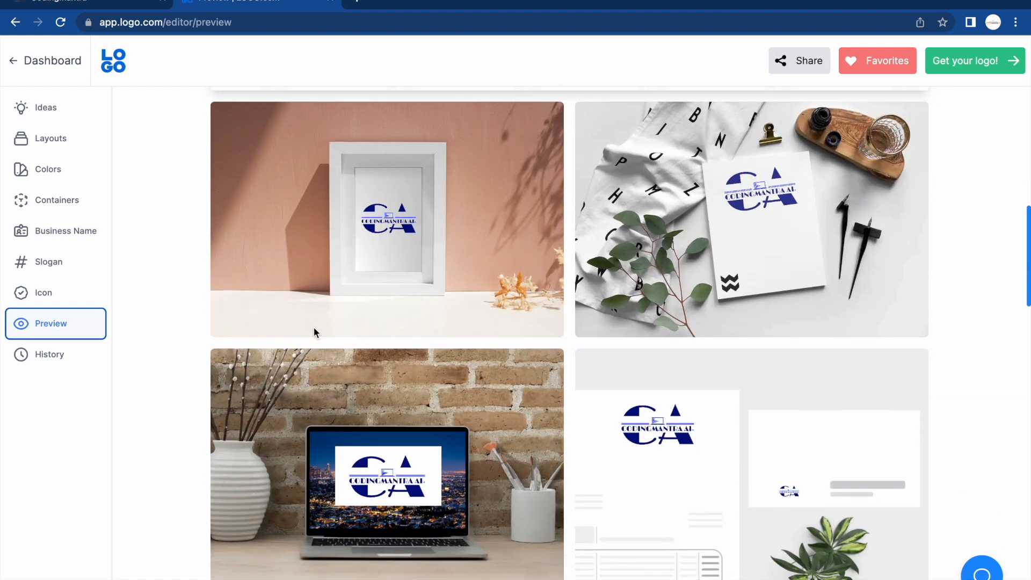
scroll(314, 332, down, 8)
scroll(315, 331, up, 10)
scroll(314, 331, up, 9)
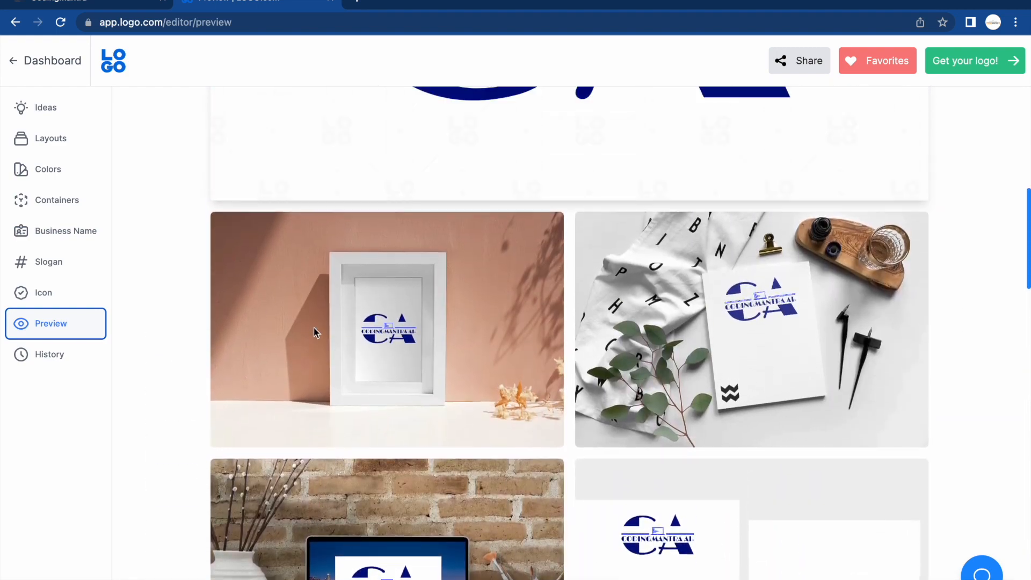
scroll(314, 331, down, 12)
scroll(313, 332, down, 15)
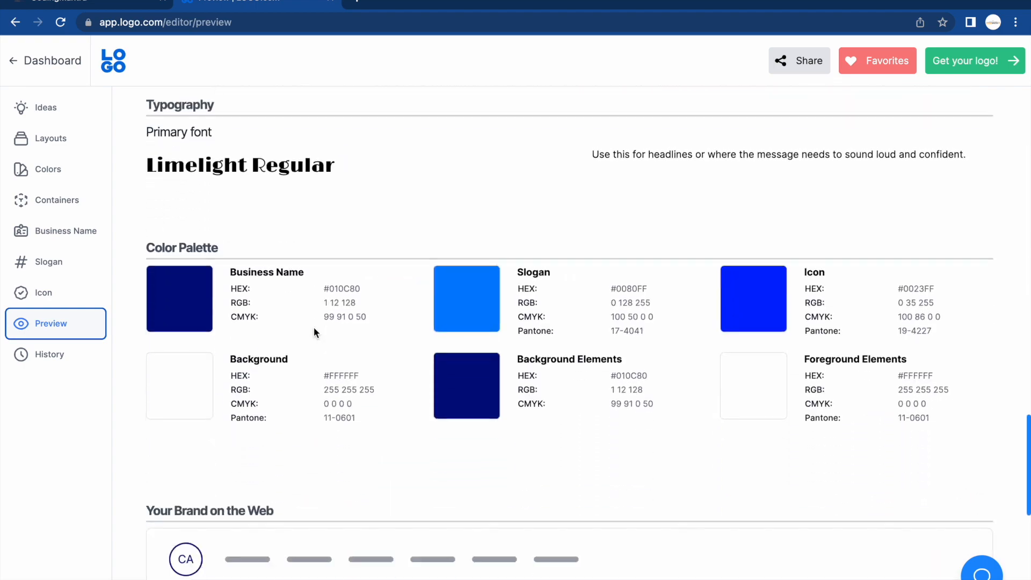
scroll(314, 332, up, 3)
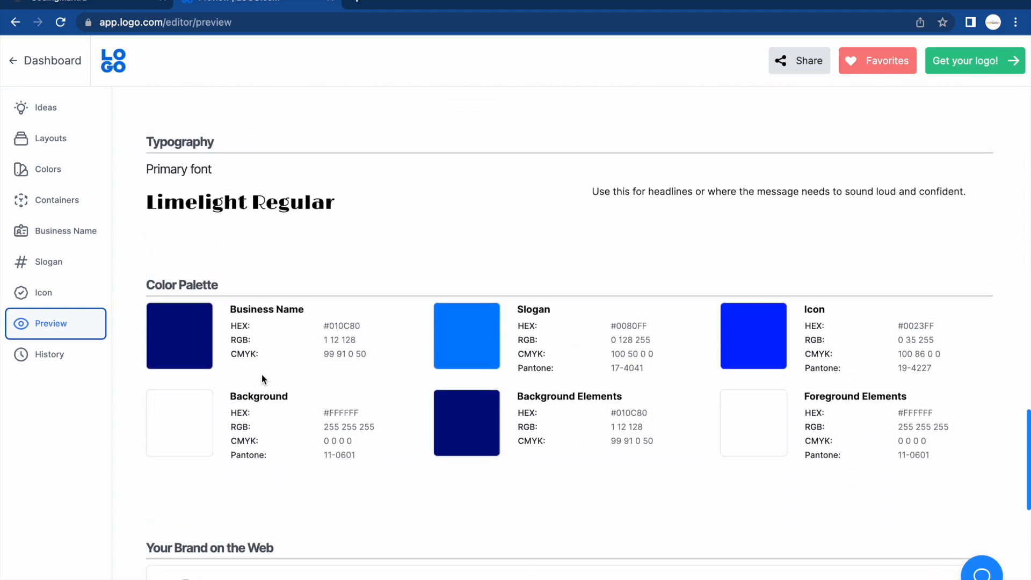
scroll(262, 379, down, 1)
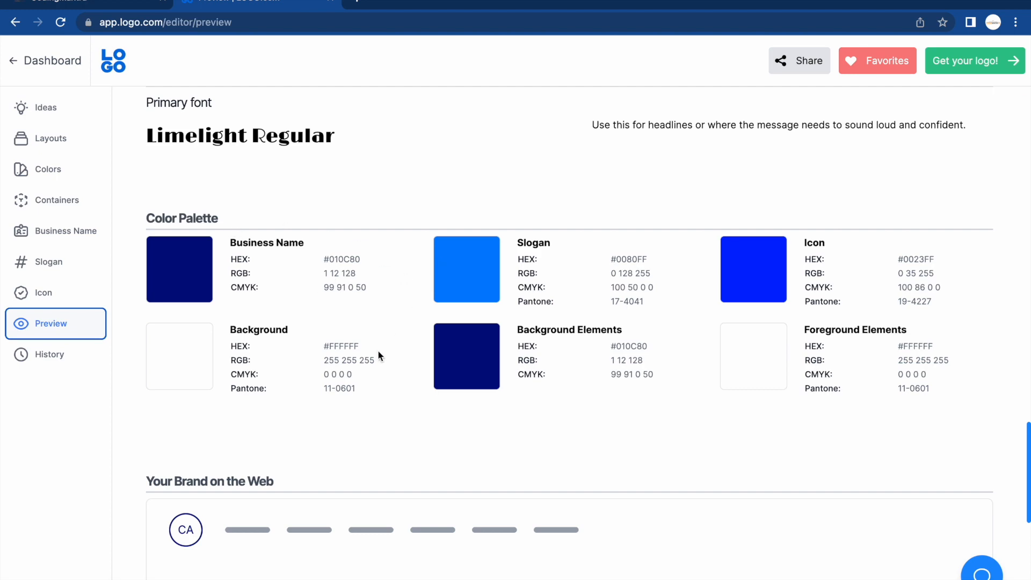
scroll(378, 349, down, 10)
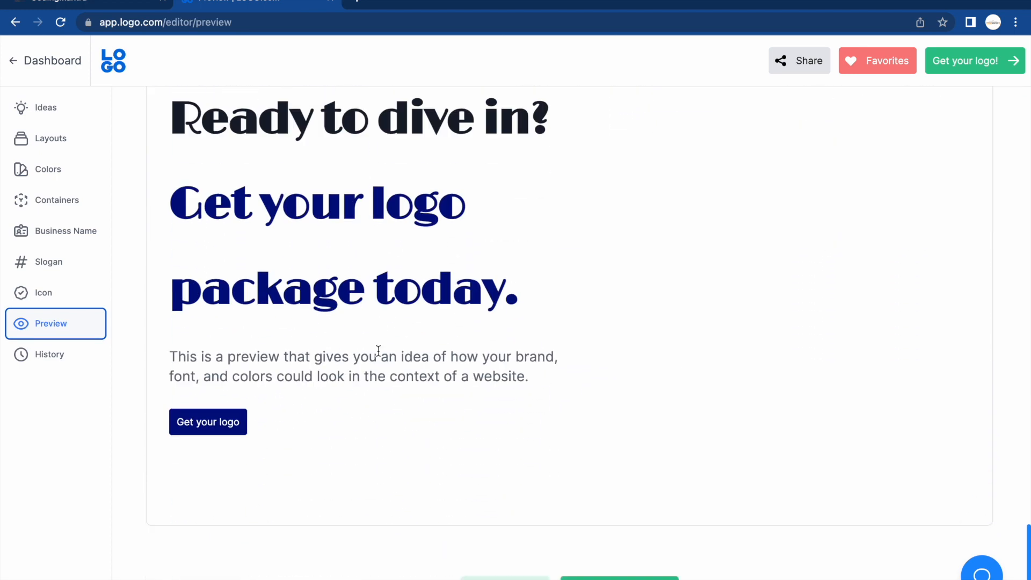
scroll(378, 349, up, 20)
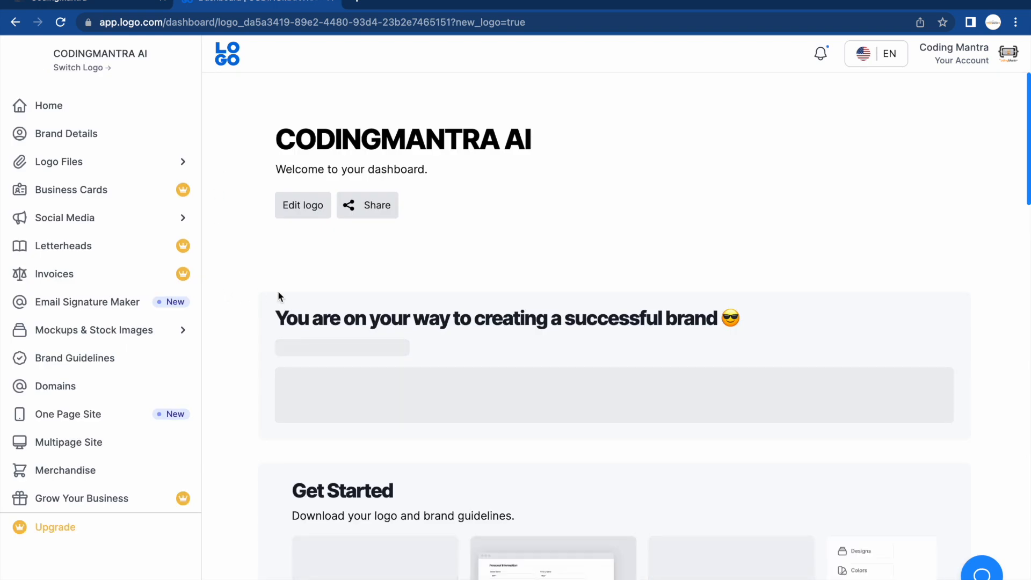
Step: Look through the brand dashboard's sections on getting started, setting up the brand, promoting the business and the Brand Plan
scroll(279, 295, down, 2)
scroll(278, 291, down, 2)
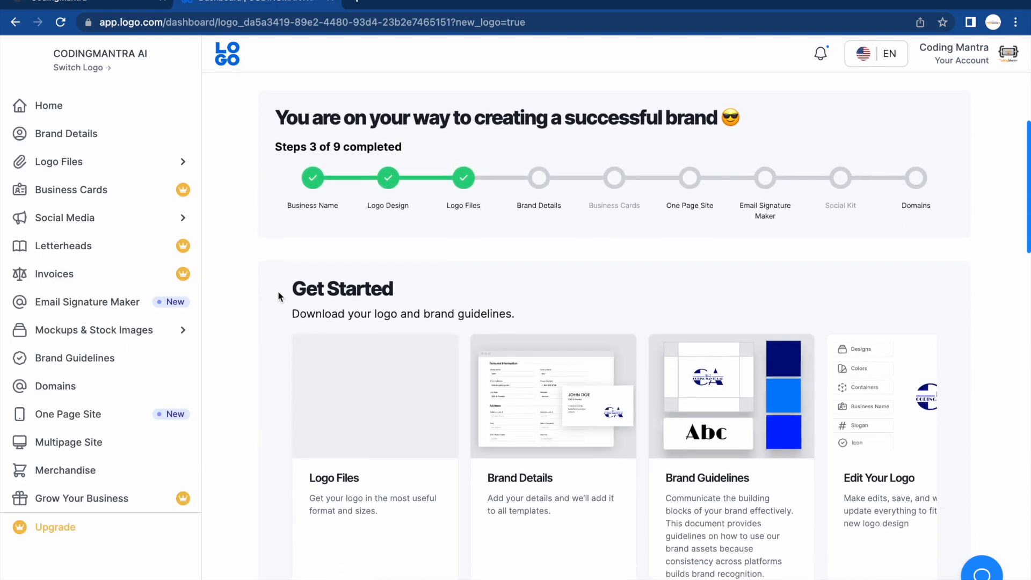
scroll(278, 291, down, 5)
scroll(278, 291, down, 5)
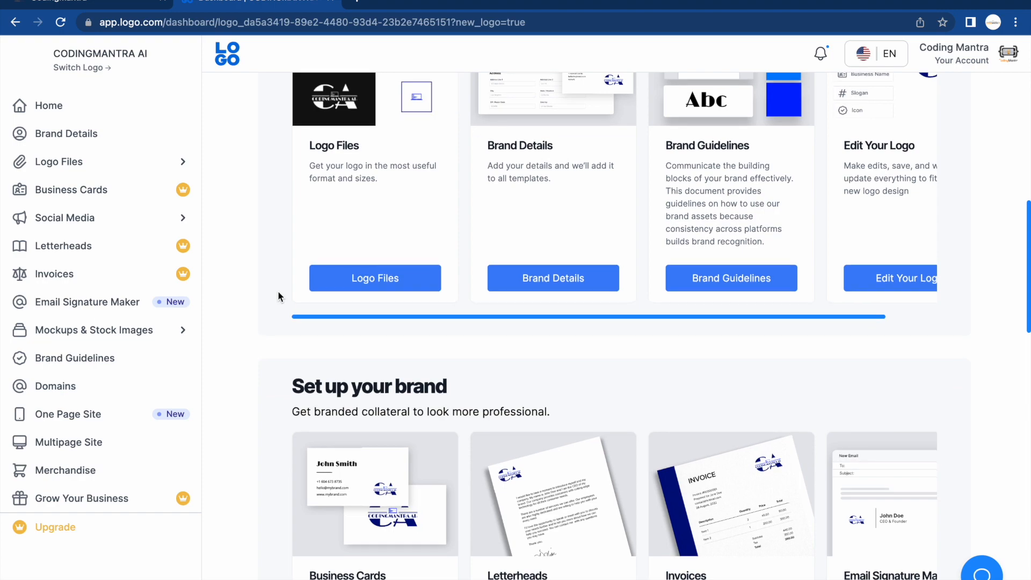
scroll(278, 291, down, 5)
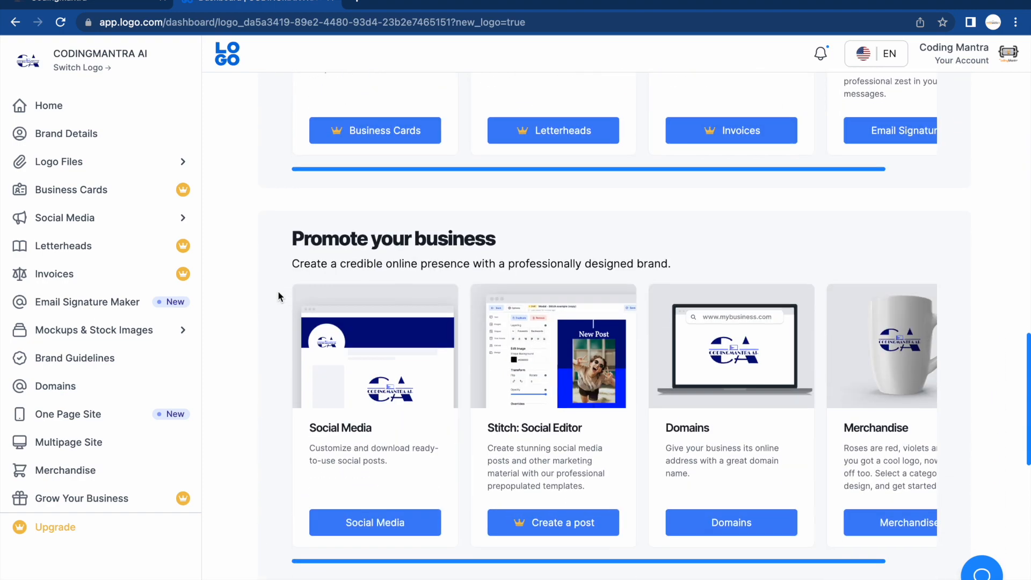
scroll(278, 291, down, 8)
scroll(278, 291, down, 3)
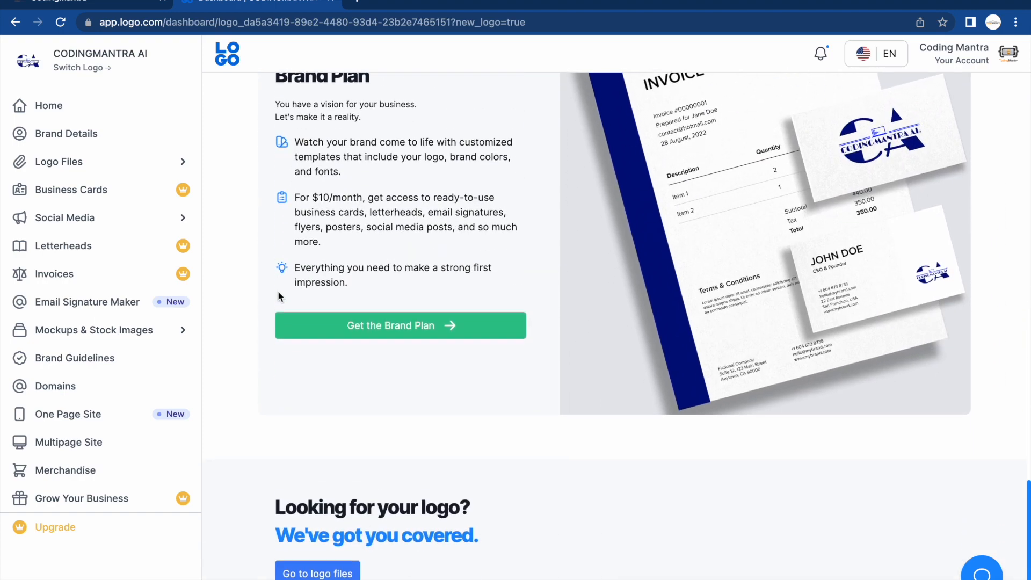
scroll(278, 291, up, 20)
Step: Open the brand's own logo files from the dashboard and download the Logo Zip File
scroll(278, 291, down, 7)
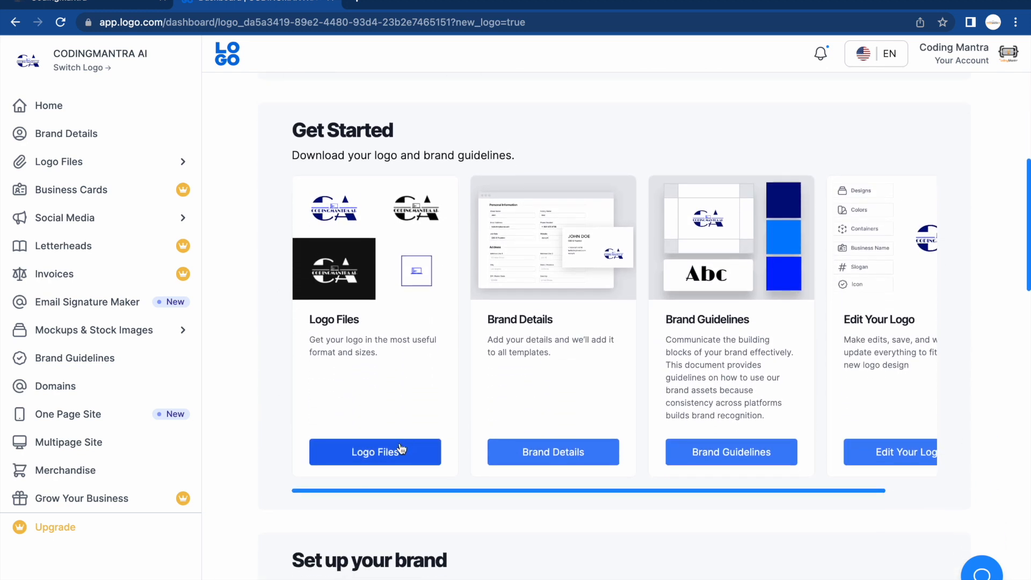
click(400, 450)
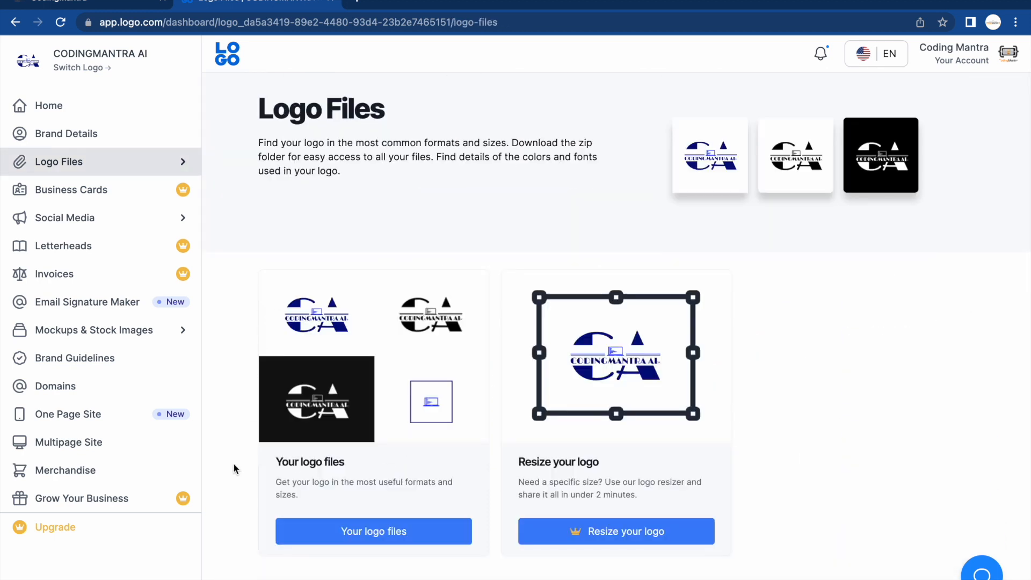
click(378, 531)
scroll(251, 376, down, 4)
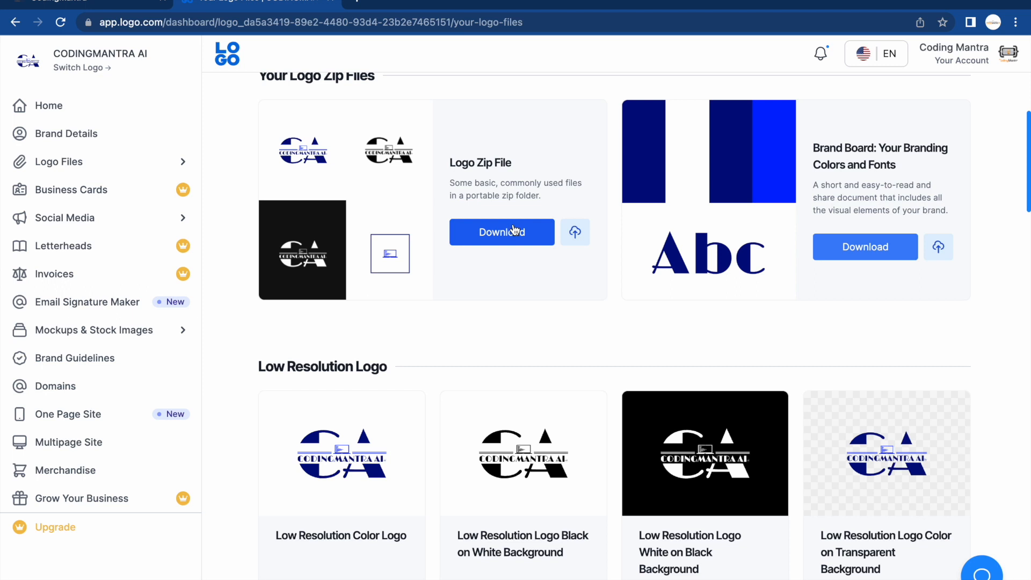
click(513, 231)
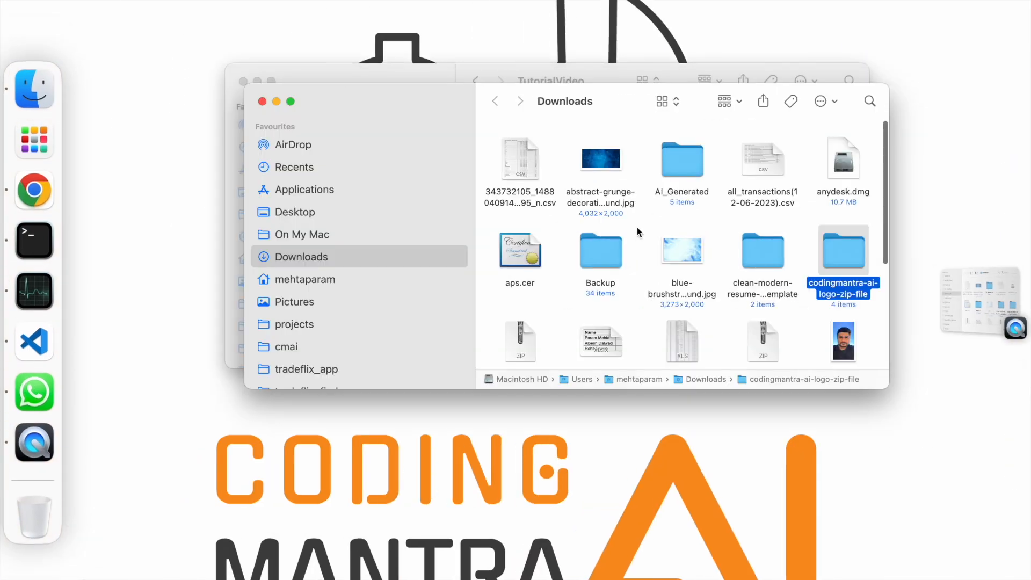
Step: Open the downloaded codingmantra-ai-logo-zip-file folder in Finder, enlarge the window, and check the png and pdf subfolders
double_click(843, 248)
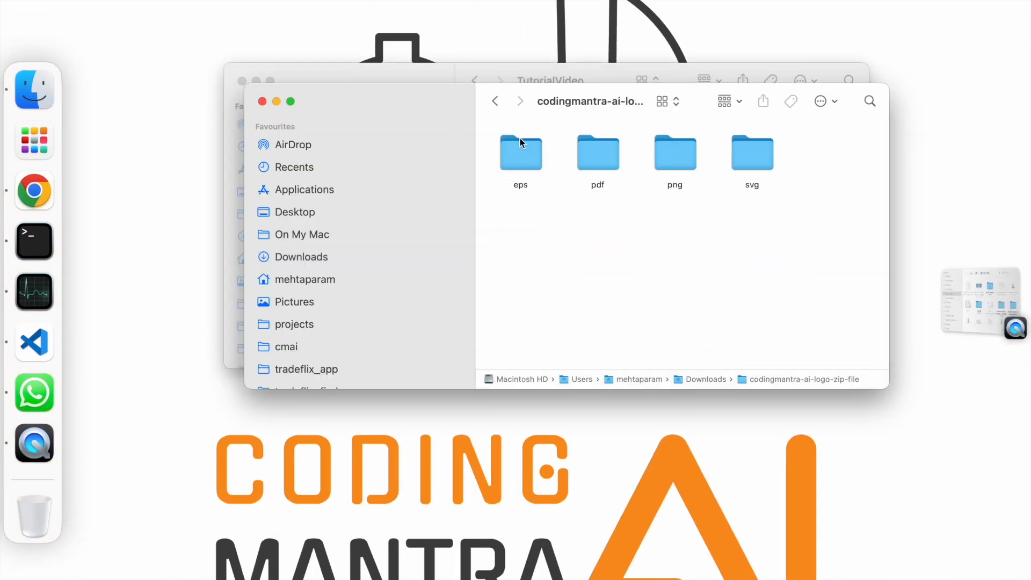
click(290, 102)
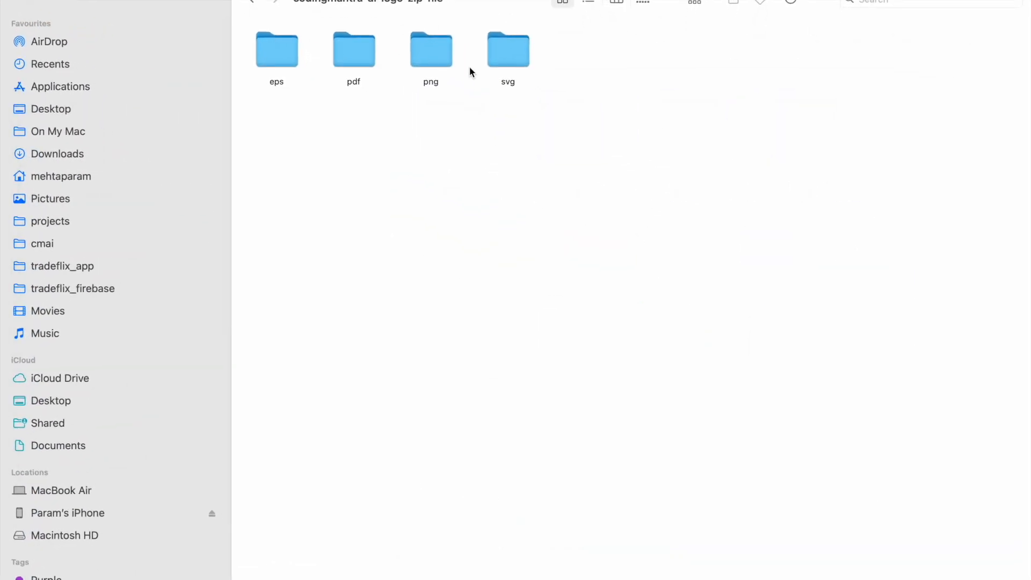
double_click(447, 60)
click(253, 3)
double_click(347, 54)
click(252, 4)
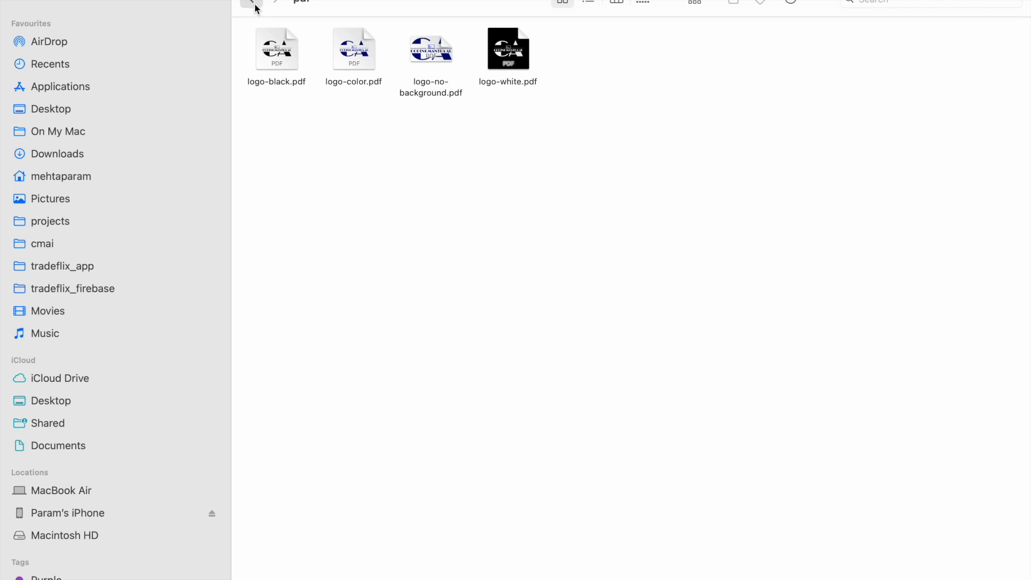
Step: Check the logo versions in the svg and eps subfolders, then return to the Downloads folder
double_click(515, 50)
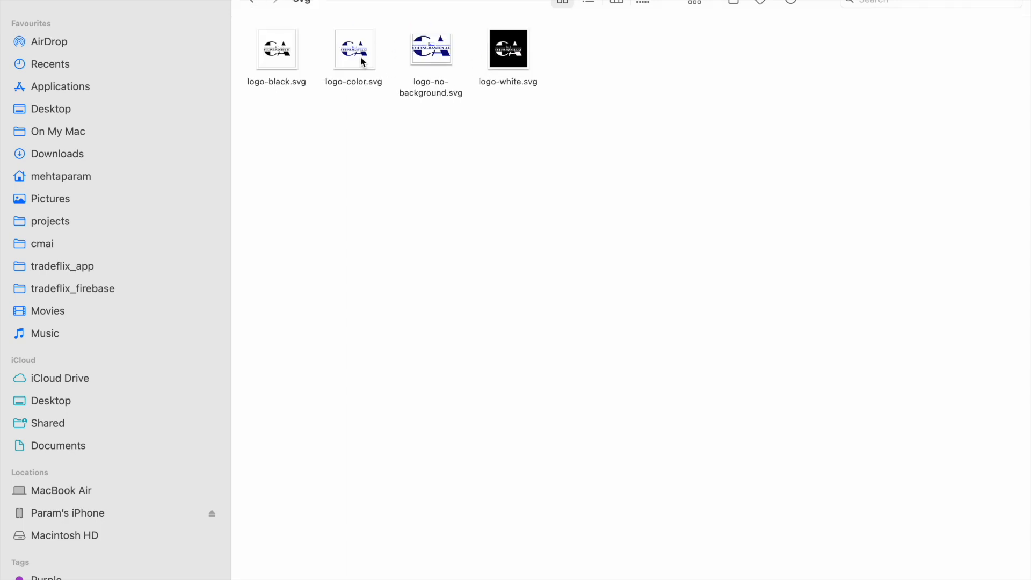
click(252, 3)
click(262, 52)
double_click(263, 54)
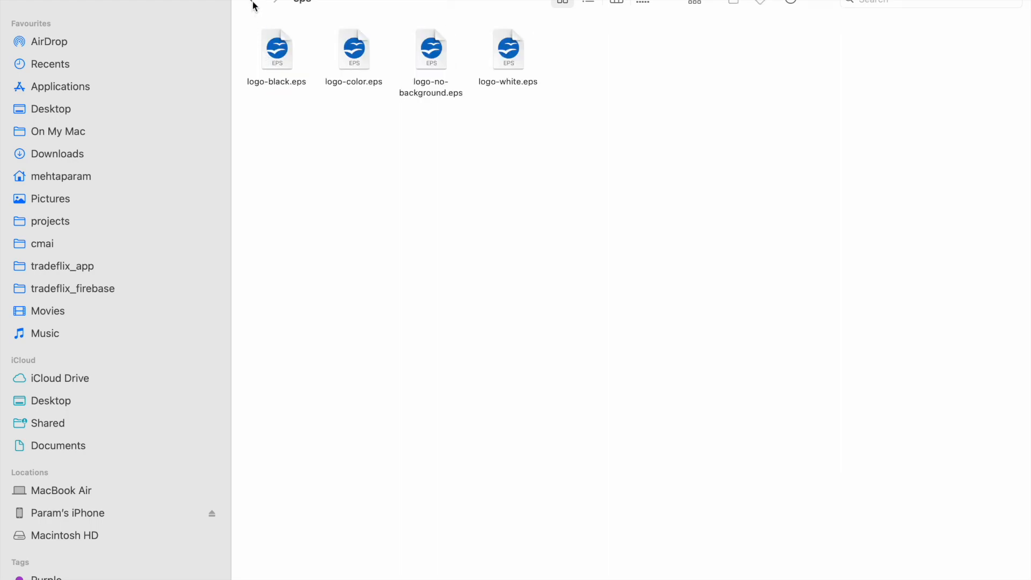
click(252, 3)
click(251, 3)
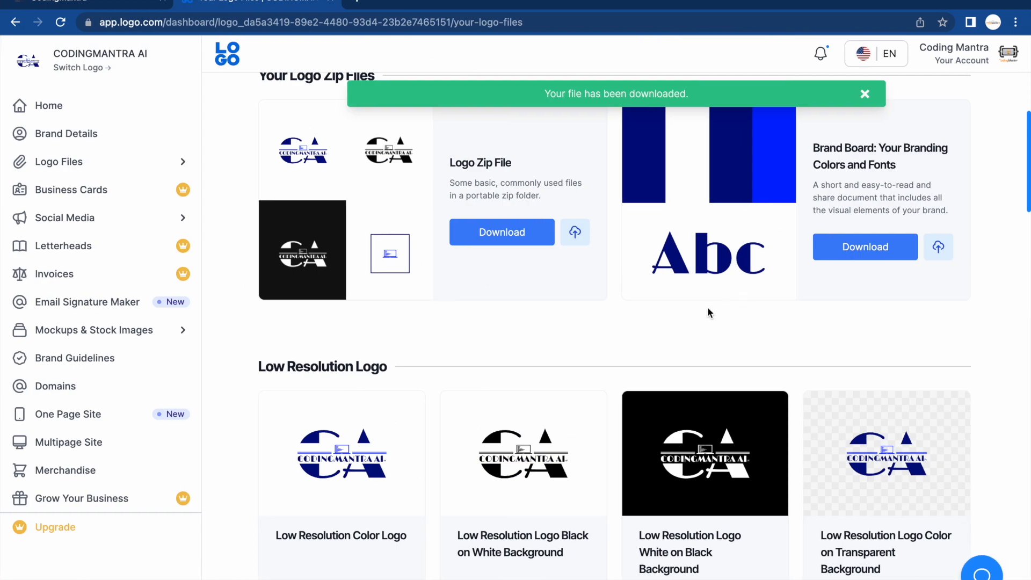
Step: Download the Brand Board with the branding colors and fonts, and review BrandBoard.pdf from its folder
click(867, 248)
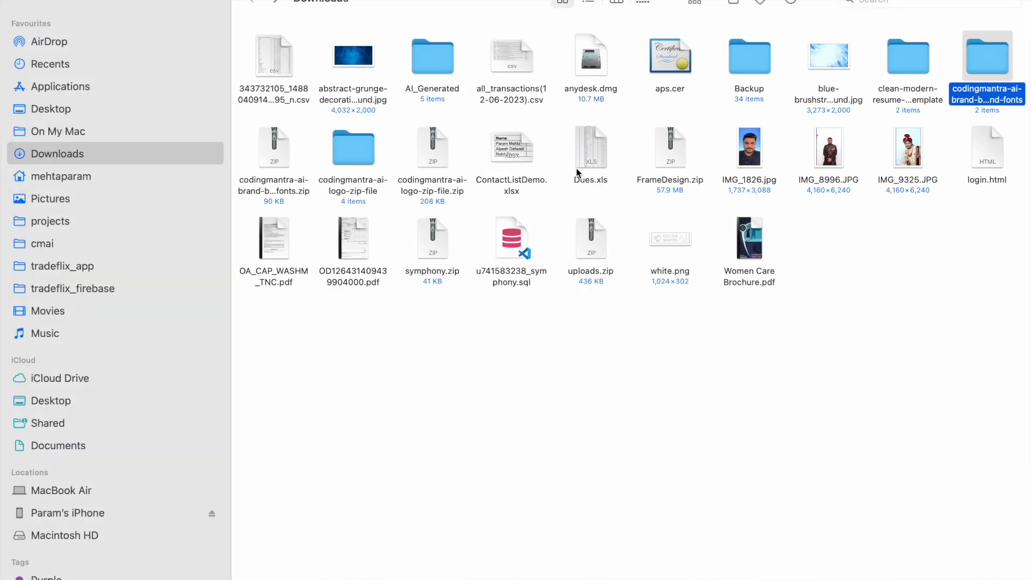
double_click(971, 52)
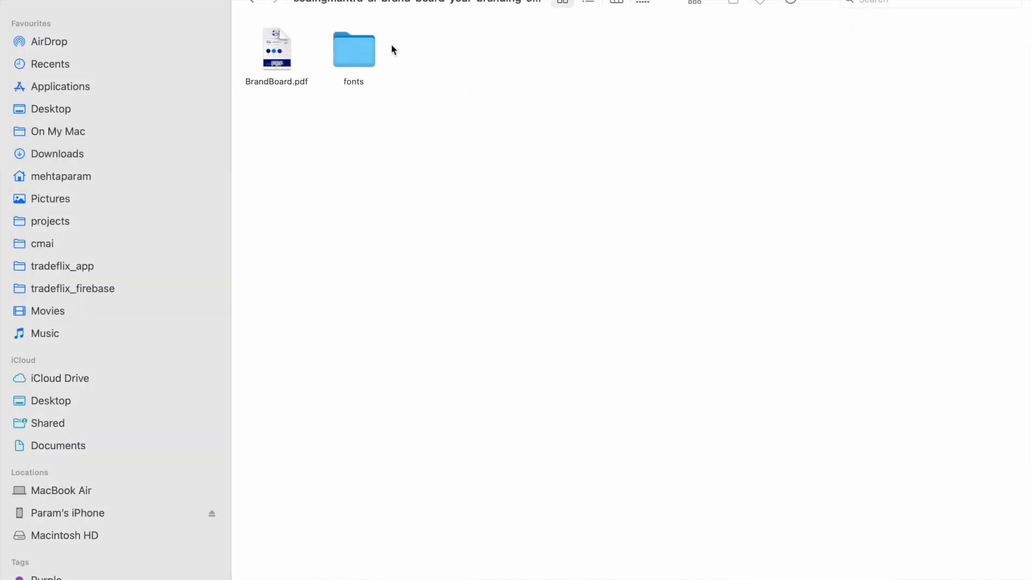
double_click(261, 56)
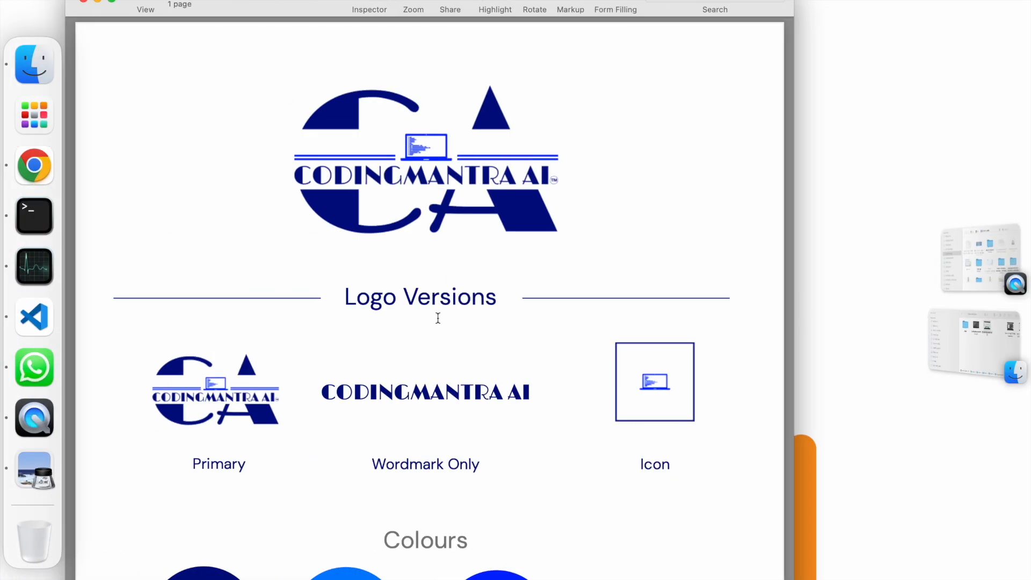
scroll(438, 317, down, 3)
scroll(437, 318, down, 2)
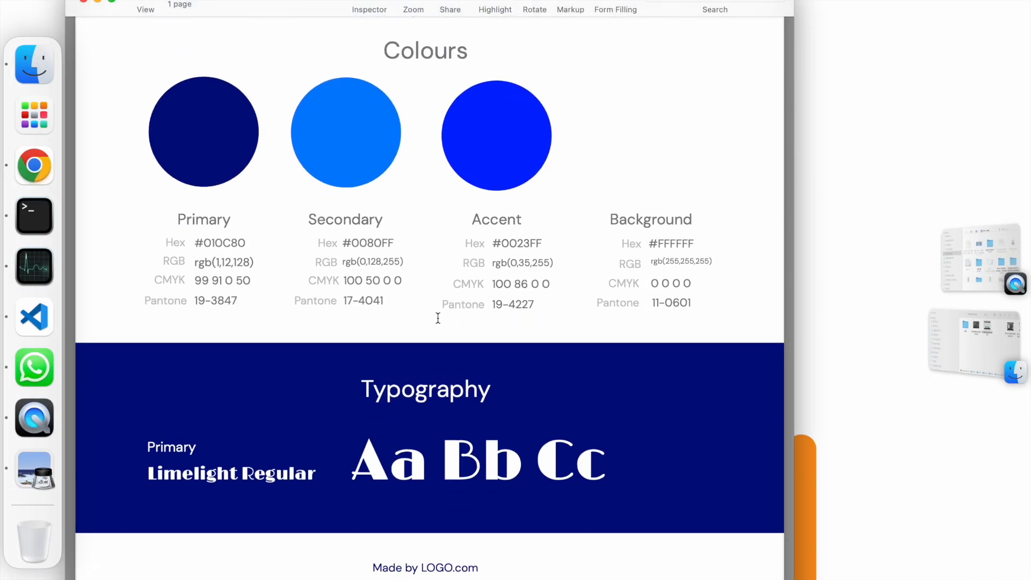
scroll(438, 318, up, 8)
Step: Switch back to Chrome and look through the low and high resolution logos, essentials, favicons, palette and fonts among the logo files
key(super+Tab)
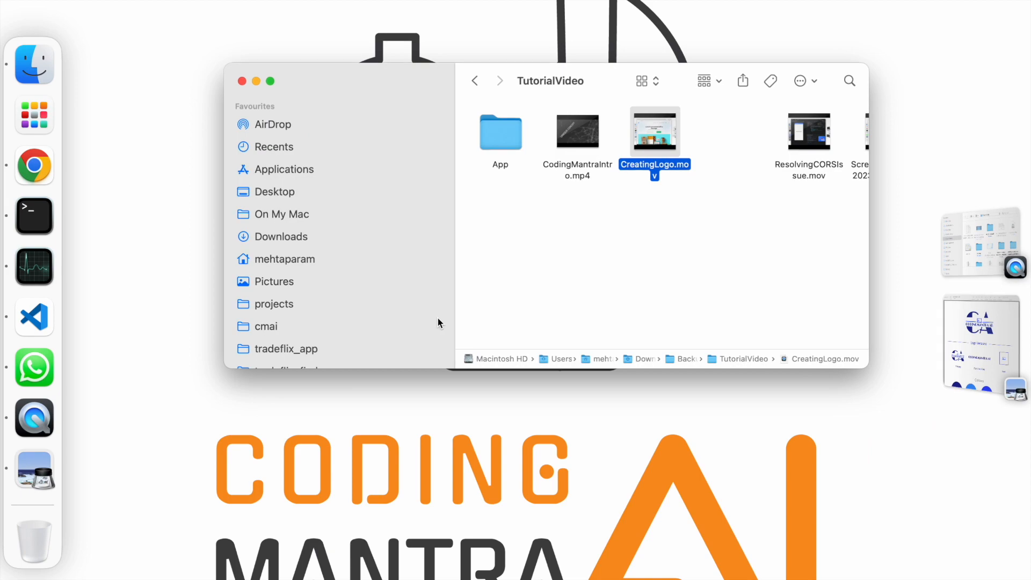
key(super+Tab)
key(Tab)
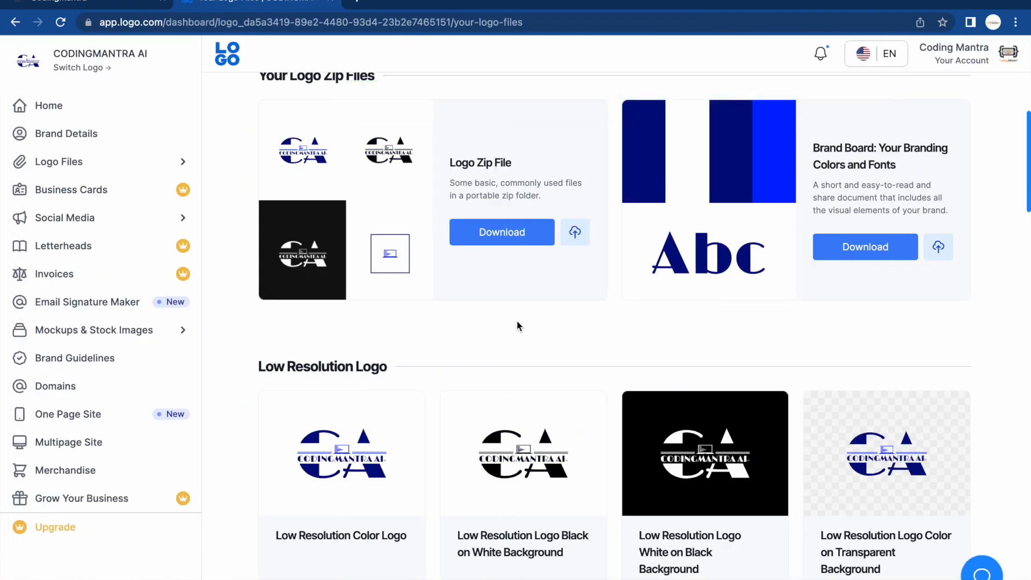
scroll(517, 324, down, 5)
scroll(518, 325, down, 2)
scroll(519, 324, up, 3)
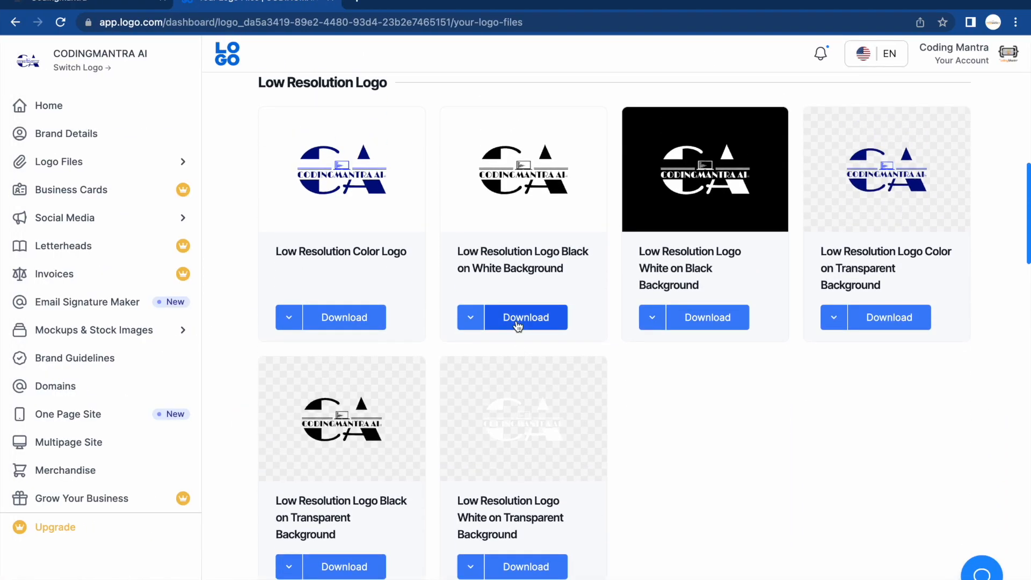
scroll(517, 325, down, 12)
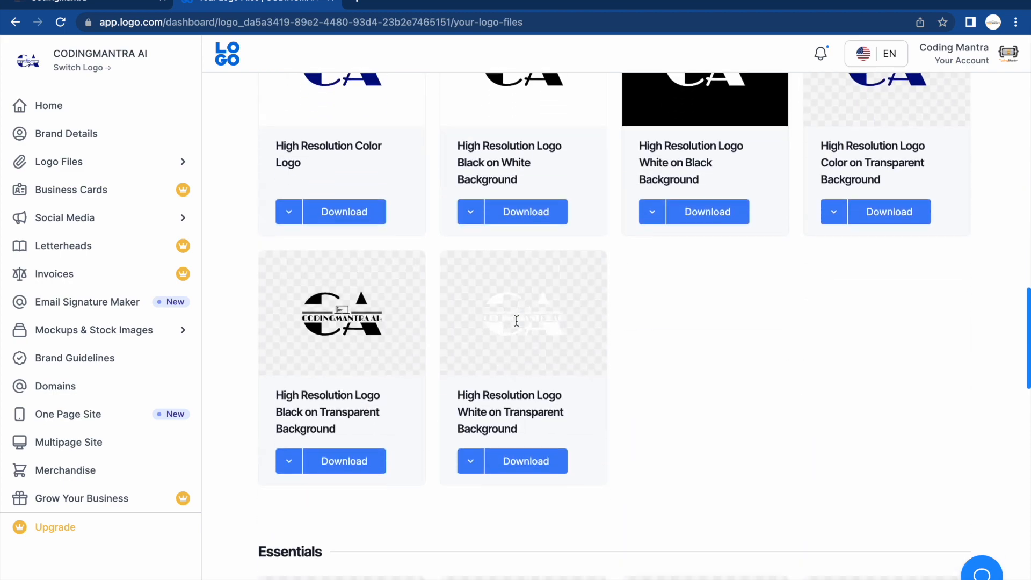
scroll(516, 322, down, 18)
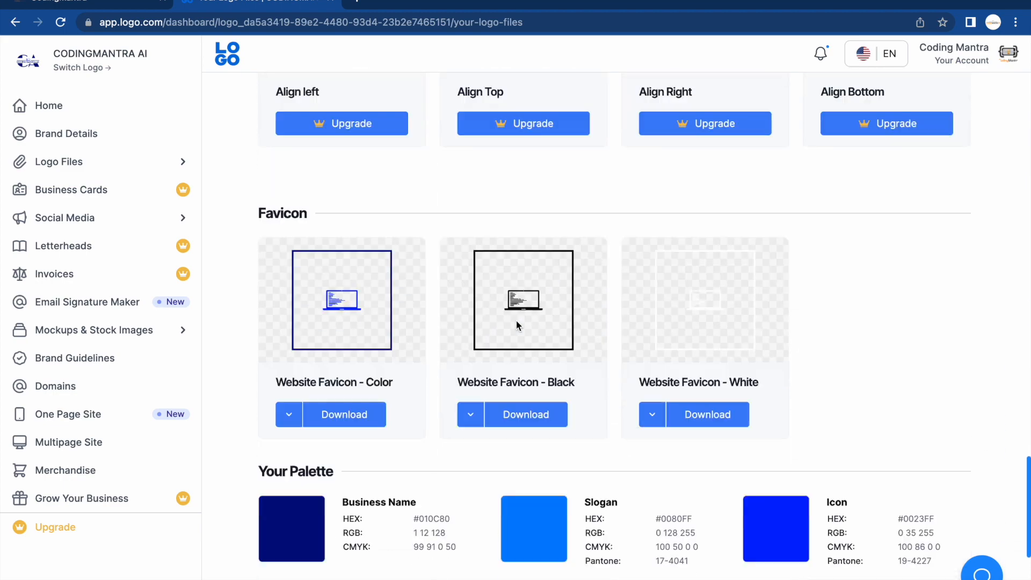
scroll(516, 322, up, 2)
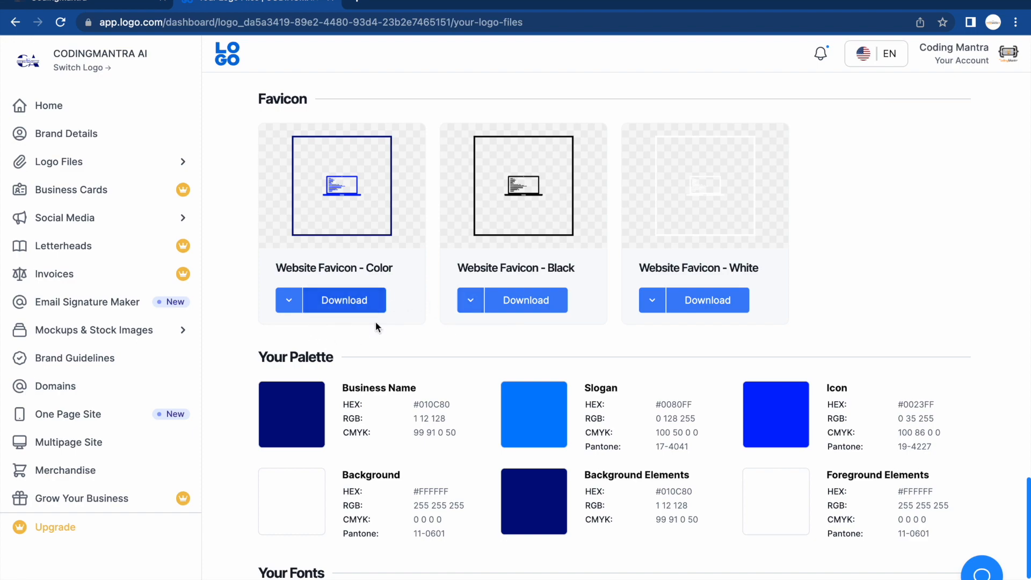
scroll(589, 321, down, 5)
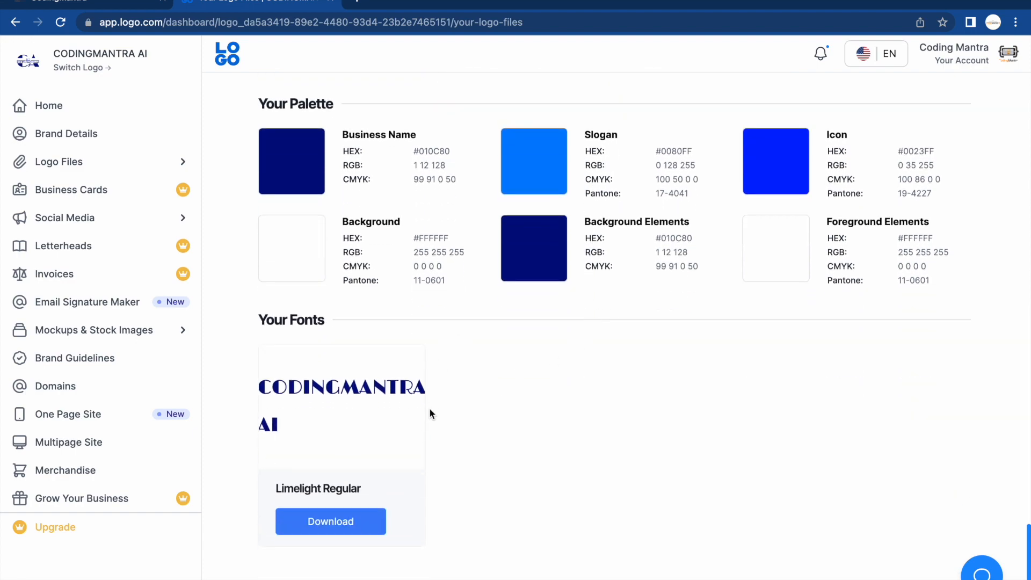
scroll(430, 413, up, 20)
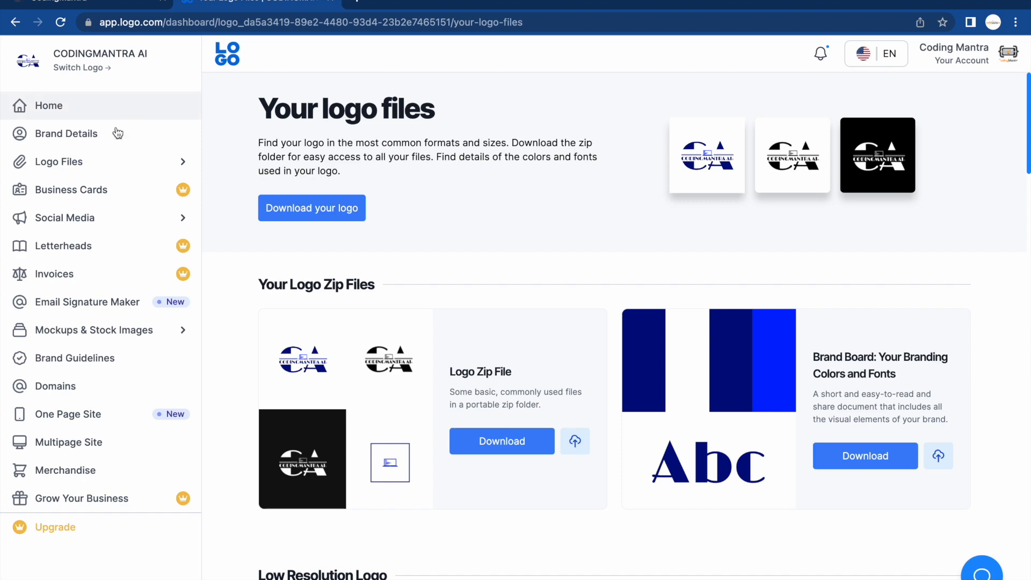
scroll(234, 428, down, 10)
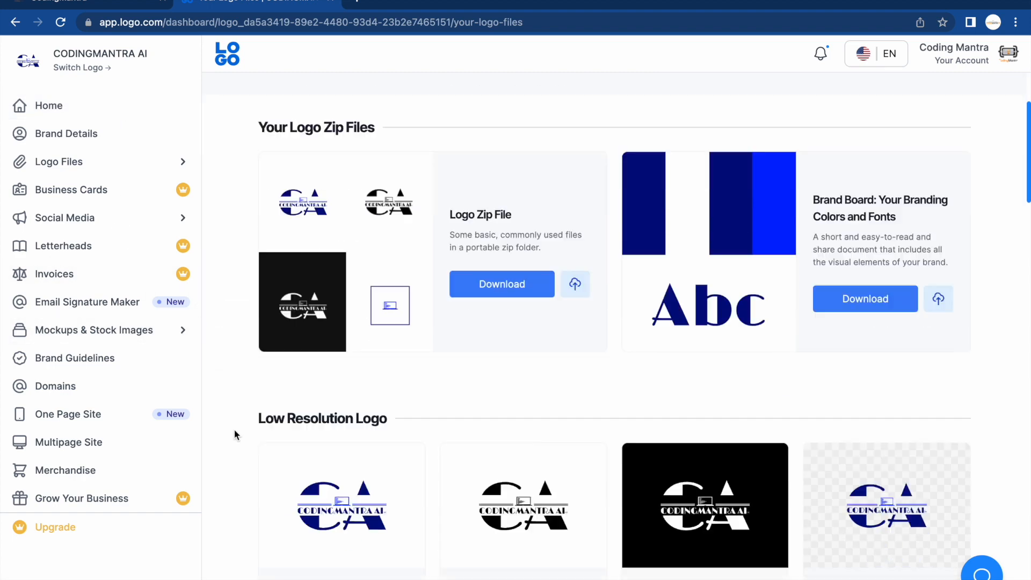
scroll(233, 429, down, 7)
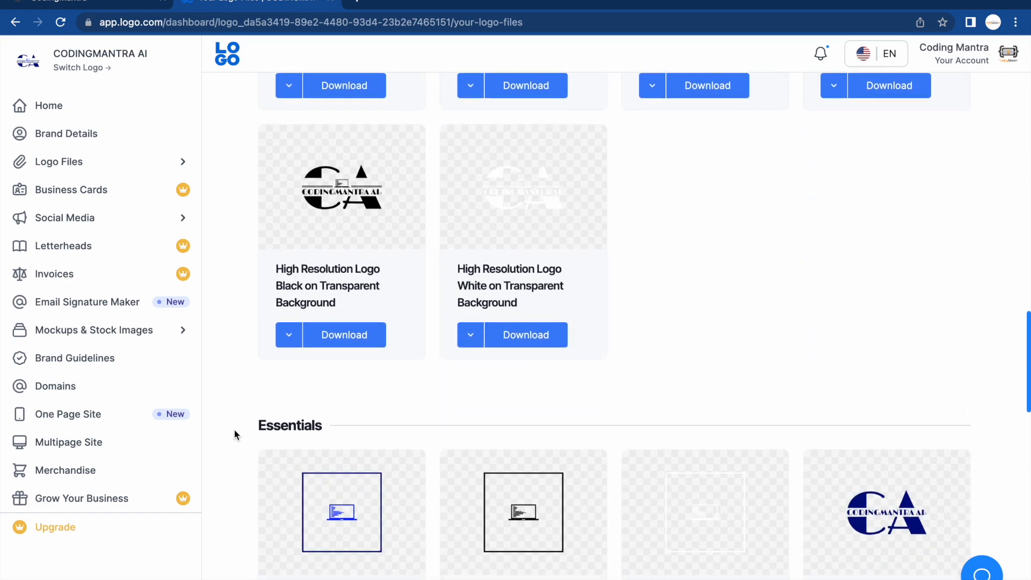
scroll(234, 430, up, 15)
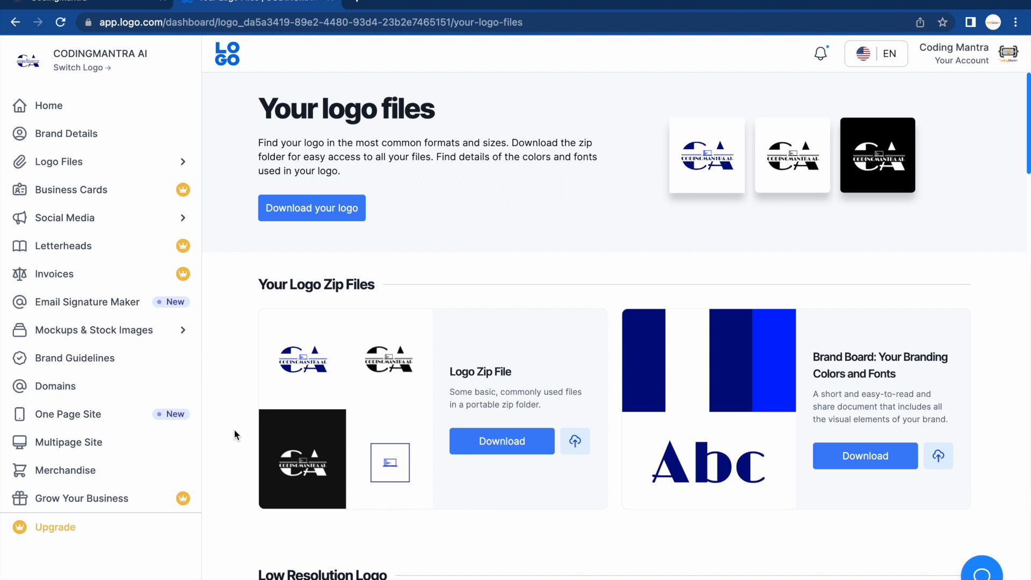